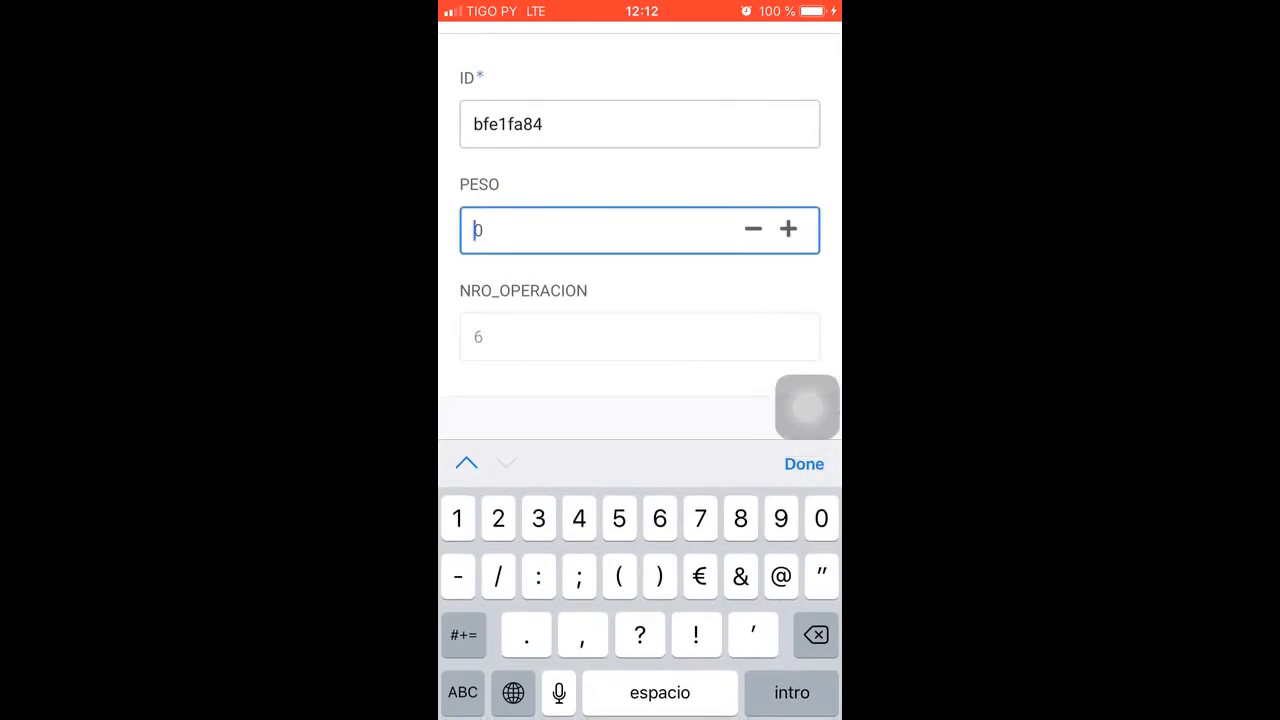
# Set the new record's PESO to 8889999, save it, and select its row in the PESAJE list
pyautogui.write('8889999')
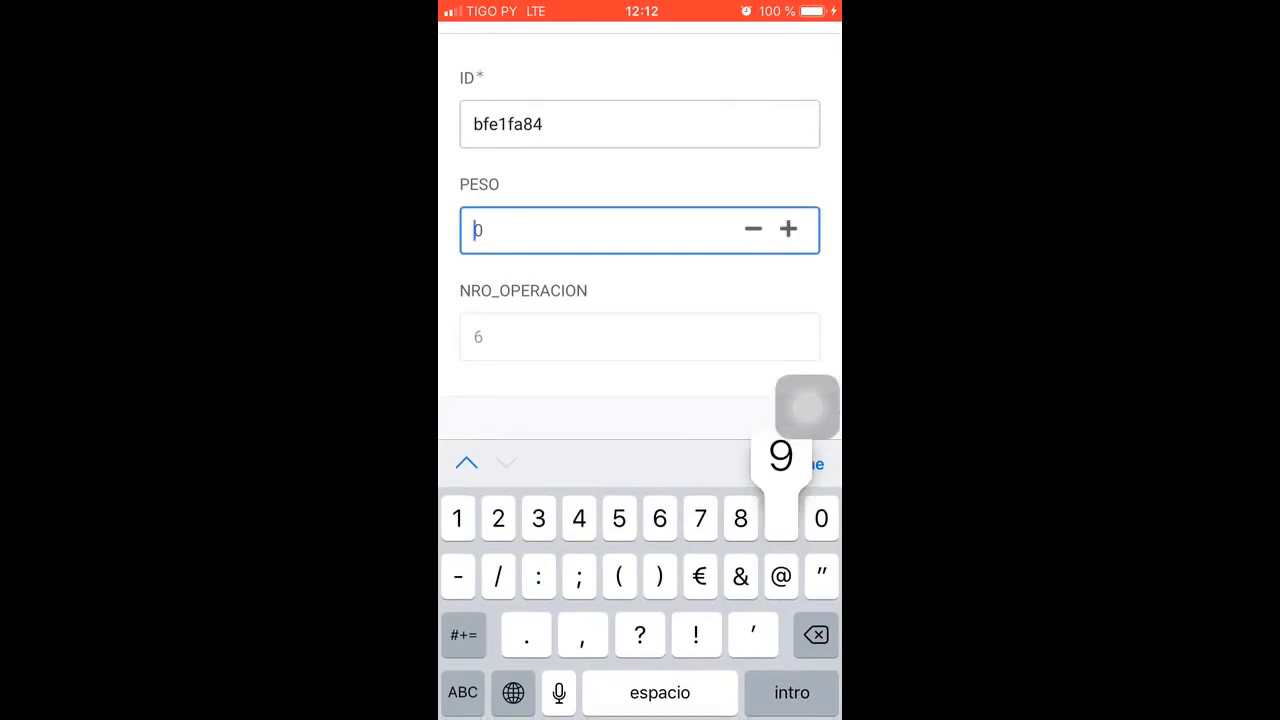
pyautogui.click(804, 463)
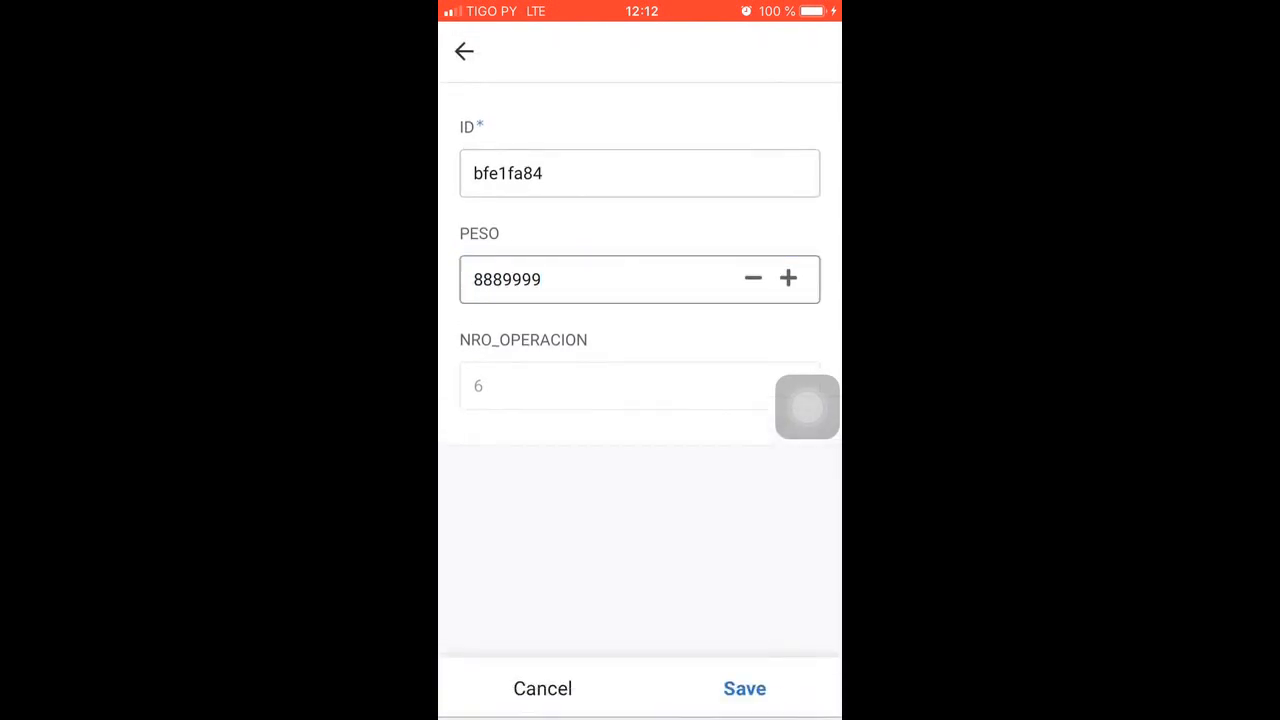
pyautogui.click(744, 688)
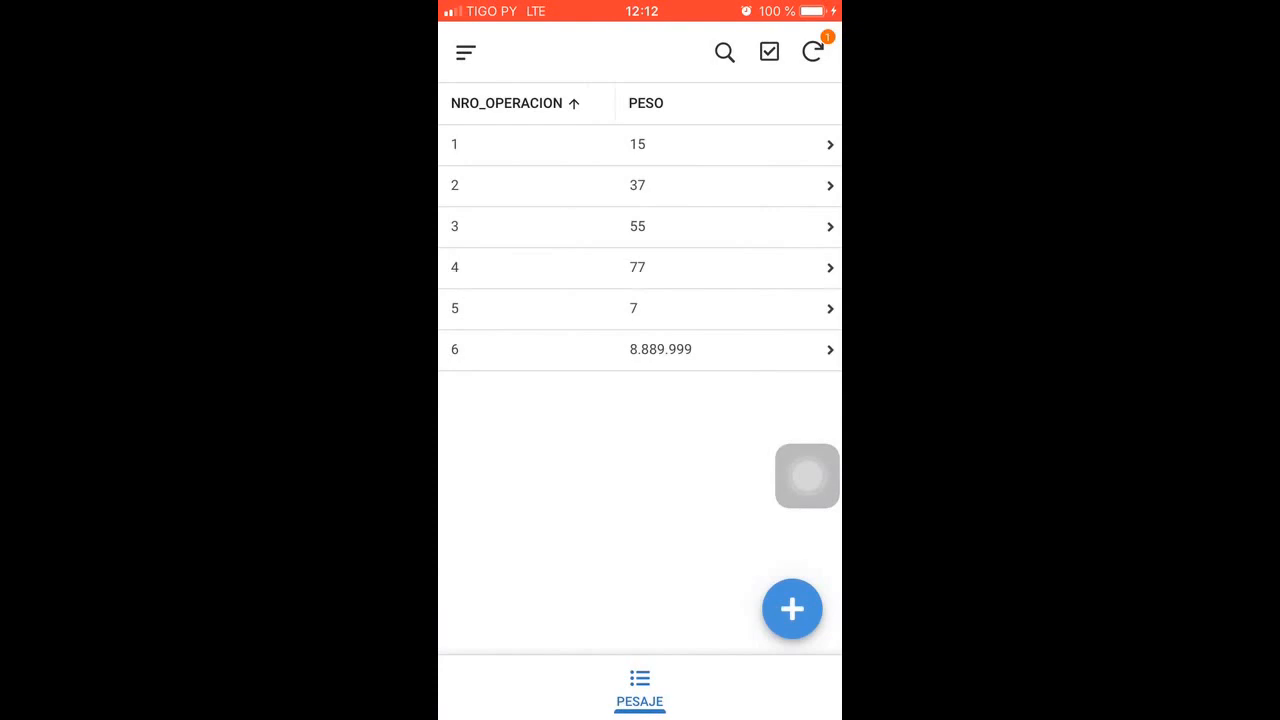
pyautogui.click(640, 349)
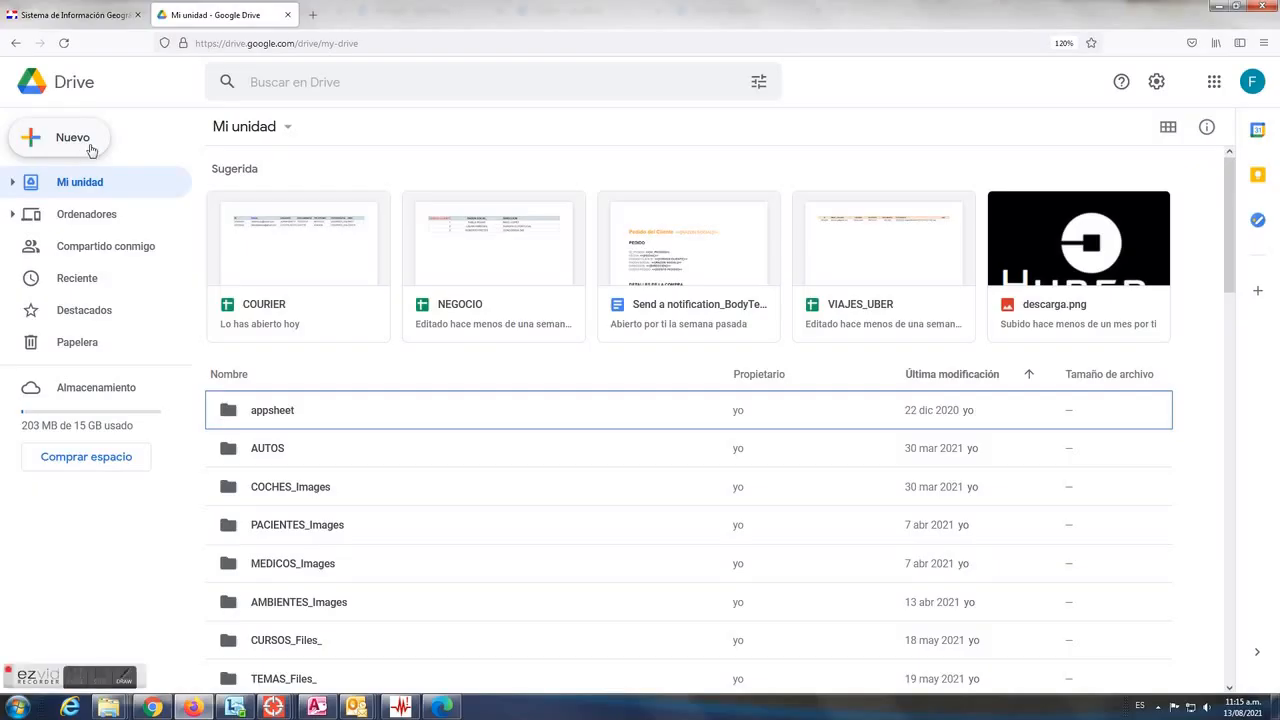
# Create a blank spreadsheet in Google Drive and name it PESAJE
pyautogui.click(90, 148)
pyautogui.moveTo(235, 279)
pyautogui.click(300, 284)
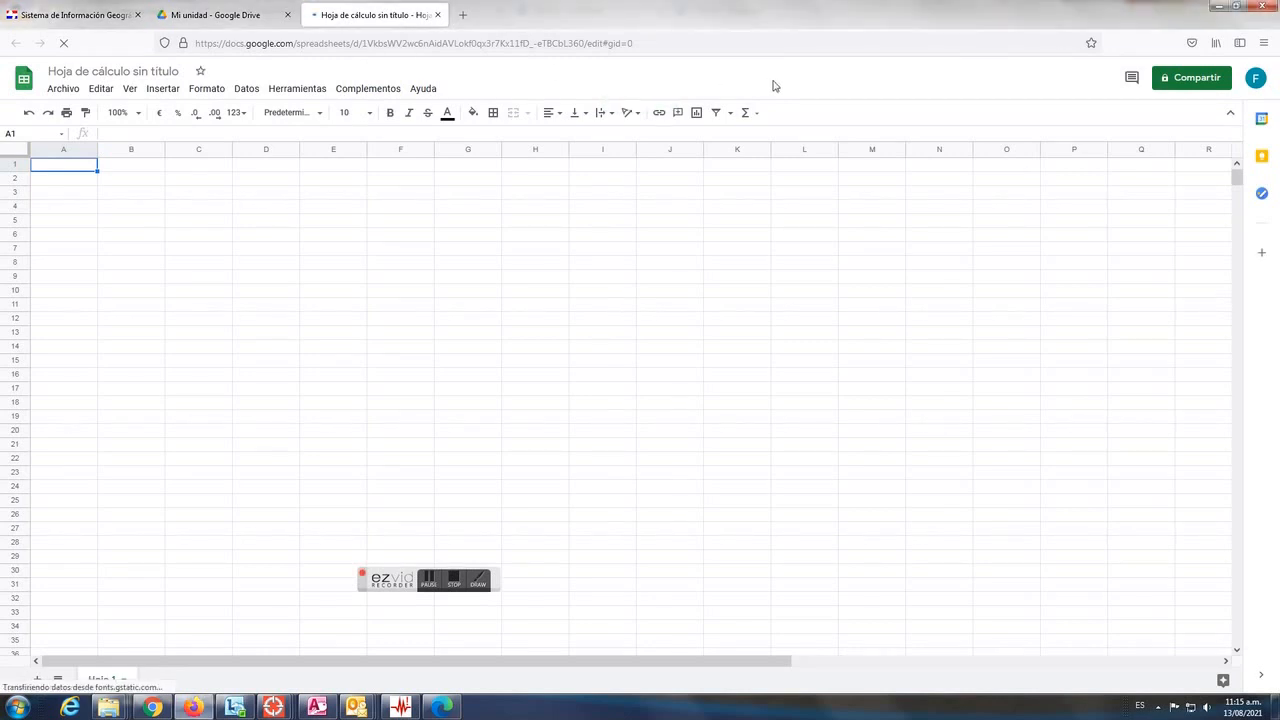
pyautogui.click(140, 75)
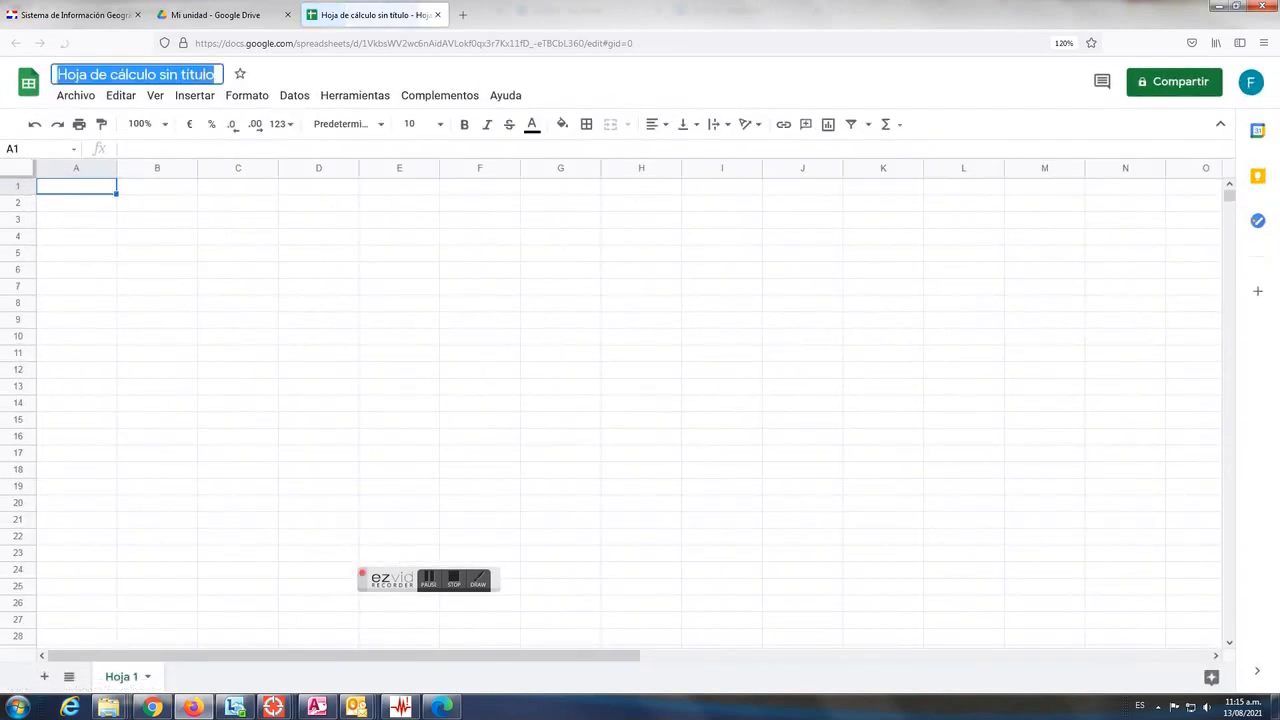
pyautogui.write('p')
pyautogui.press('BackSpace')
pyautogui.write('PESAJE')
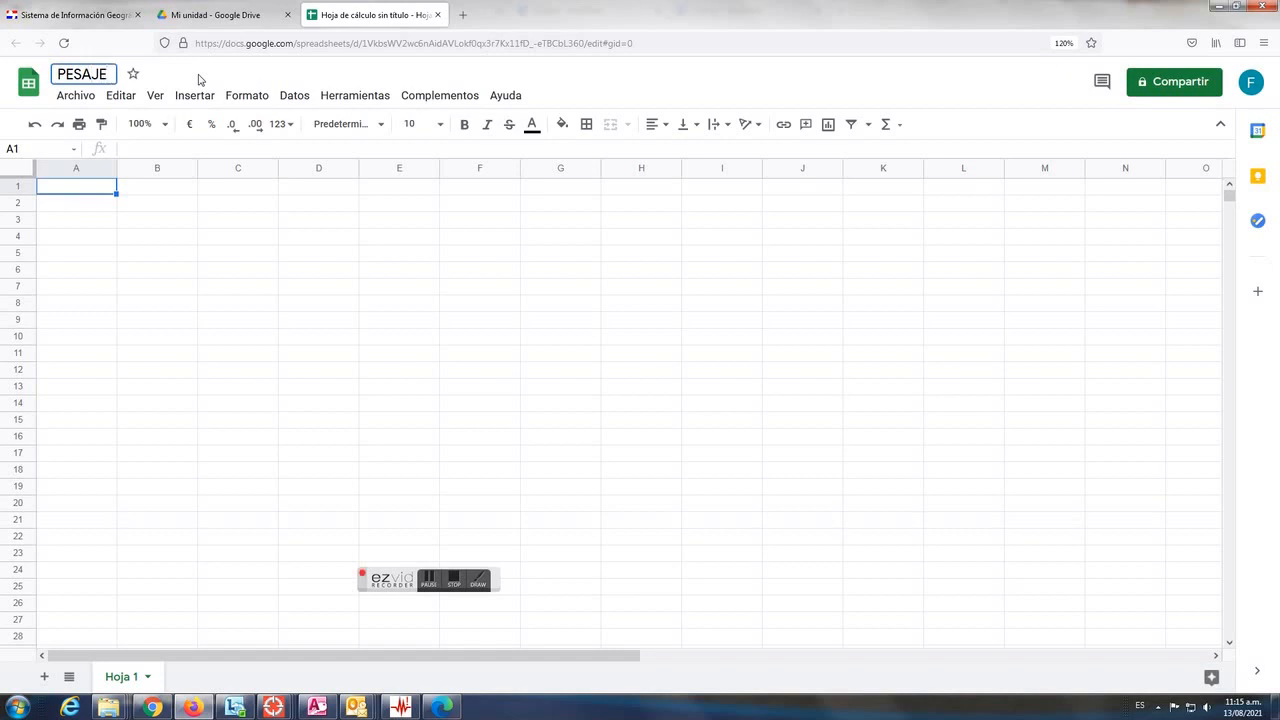
pyautogui.click(172, 287)
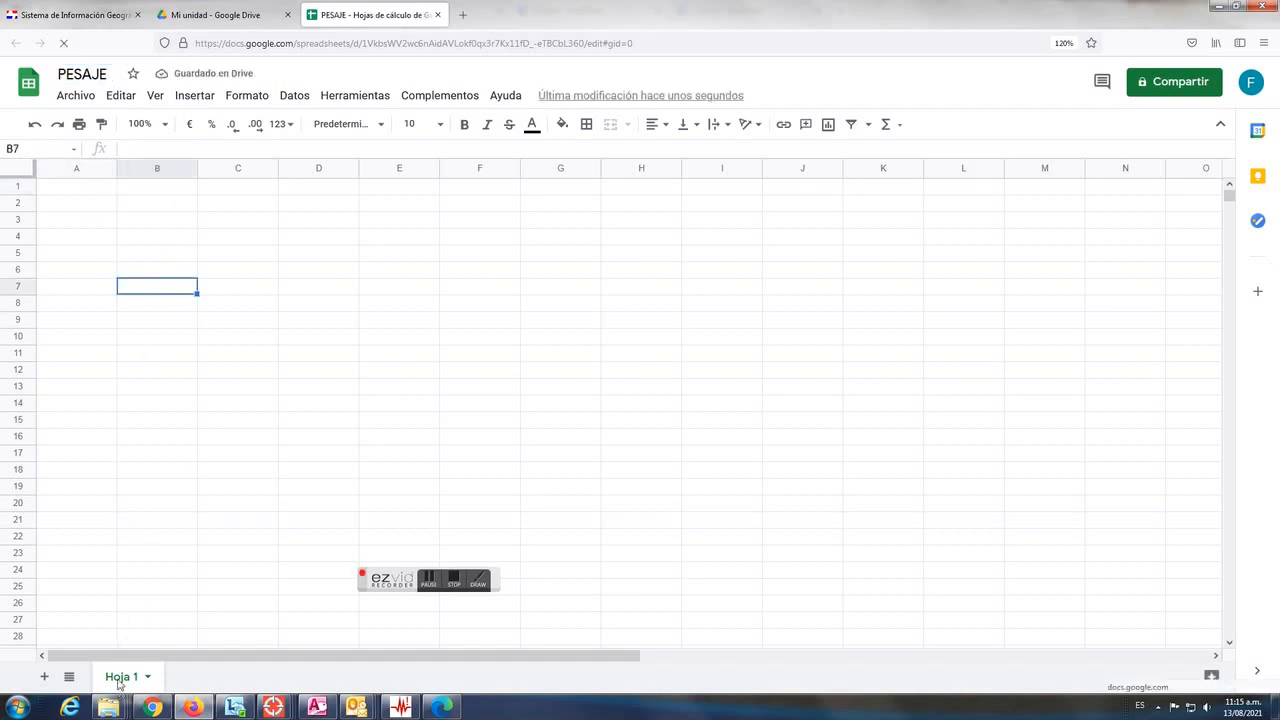
# Rename the sheet Hoja 1 as PESAJE
pyautogui.doubleClick(120, 679)
pyautogui.write('PES')
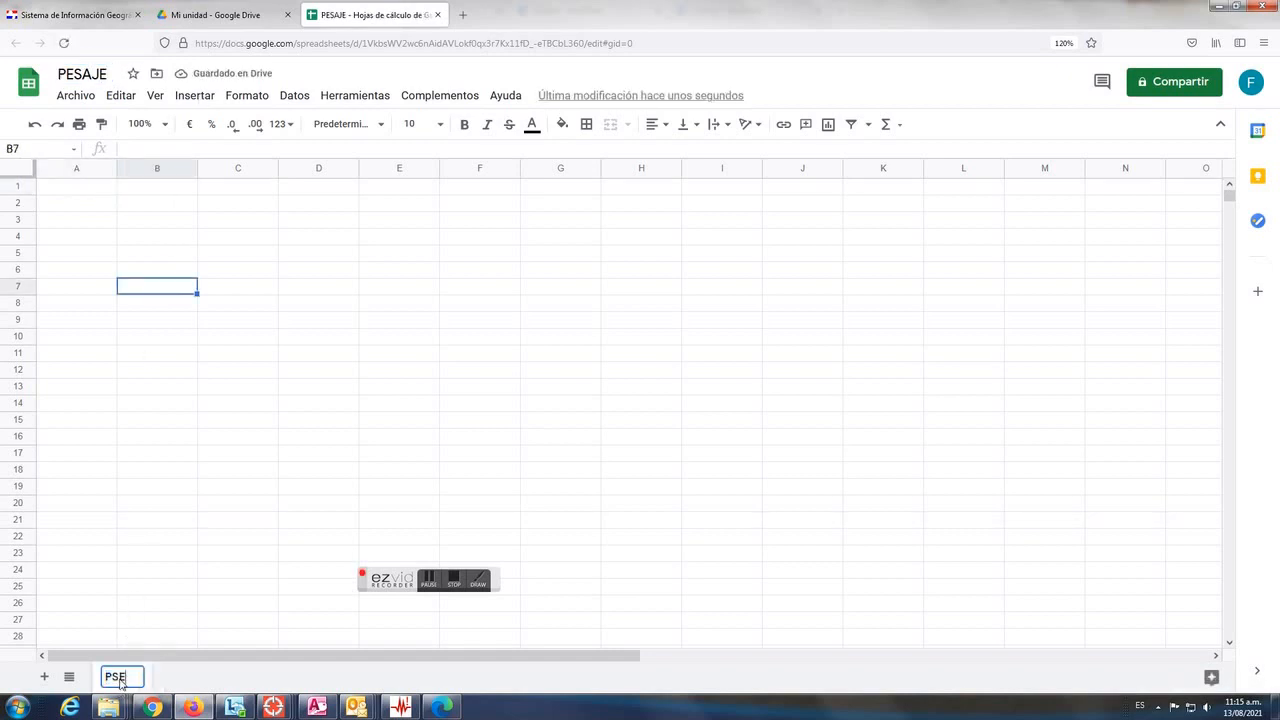
pyautogui.write('AJE')
pyautogui.click(228, 212)
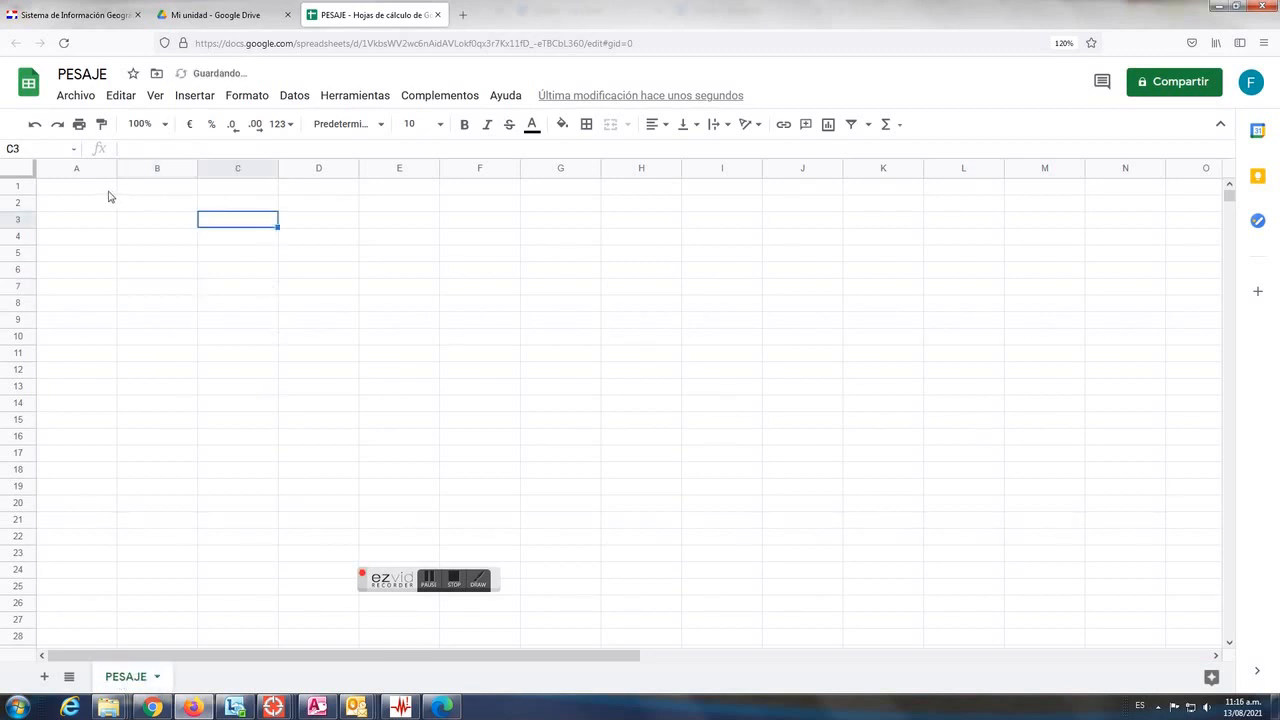
# Enter the column headers ID, PESO and NRO_OPERACION in cells A1 to C1
pyautogui.click(90, 192)
pyautogui.write('ID')
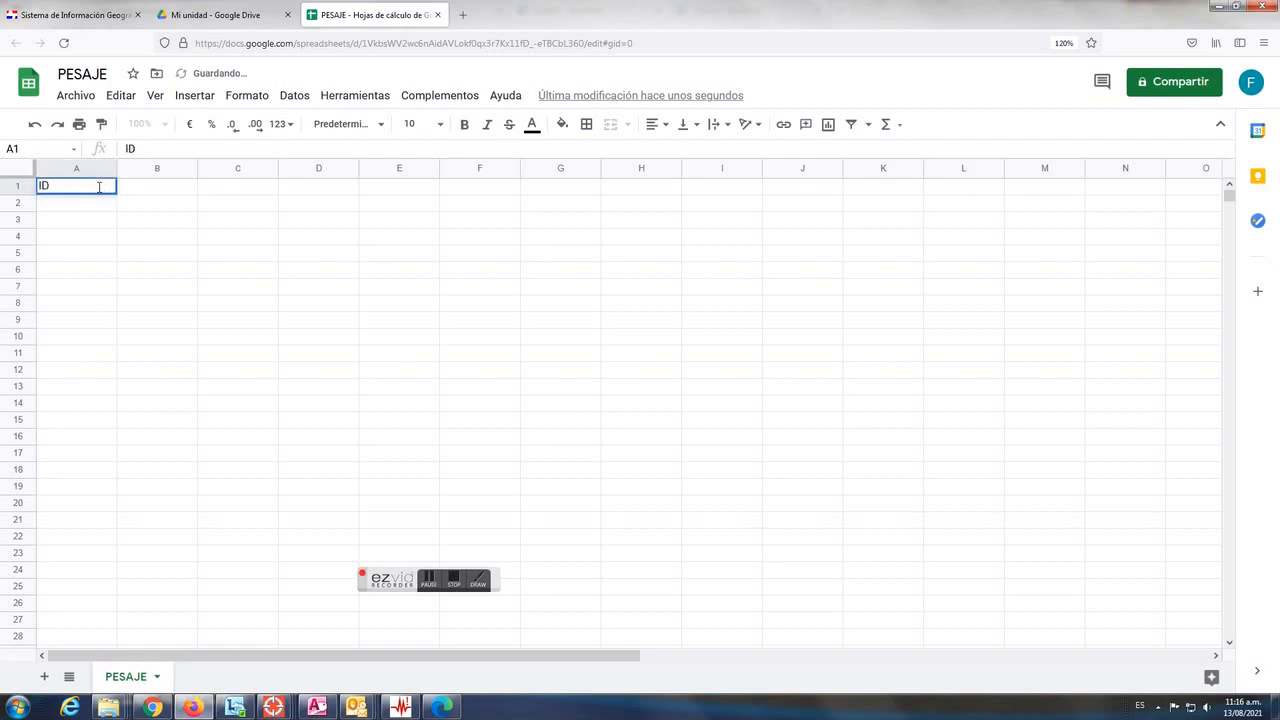
pyautogui.press('Tab')
pyautogui.write('PESO')
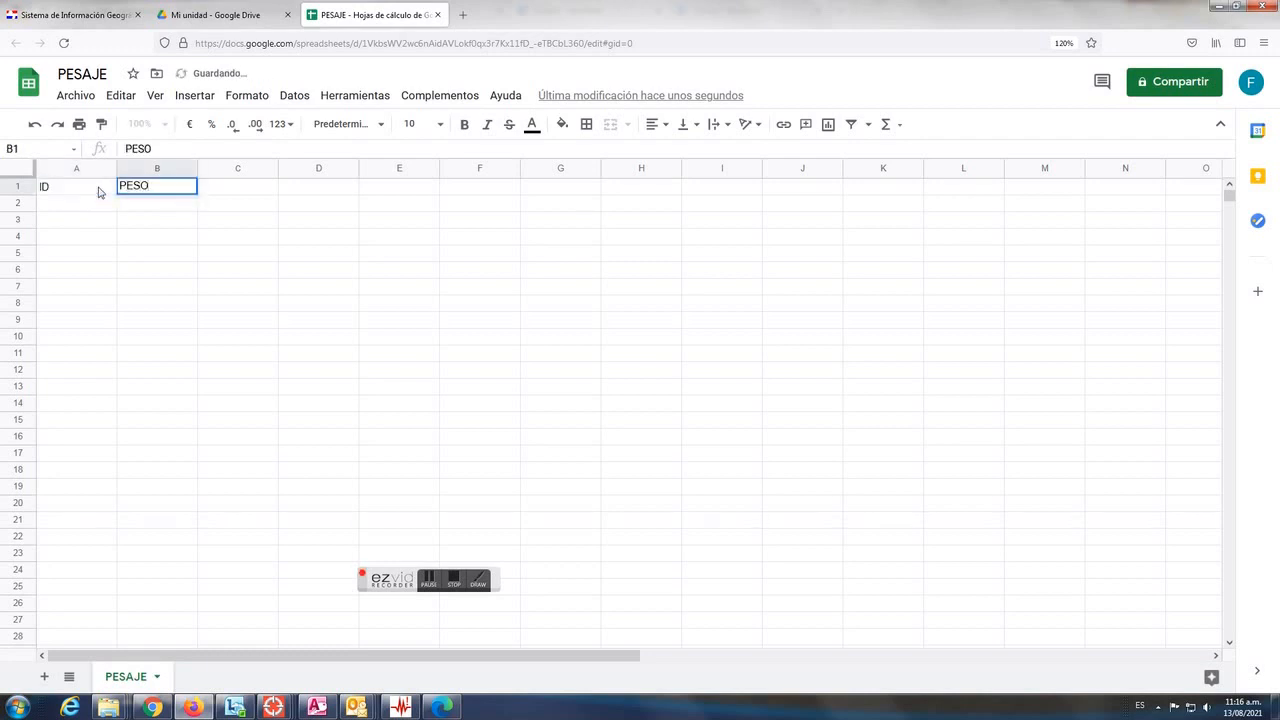
pyautogui.press('Tab')
pyautogui.write('NRO_O')
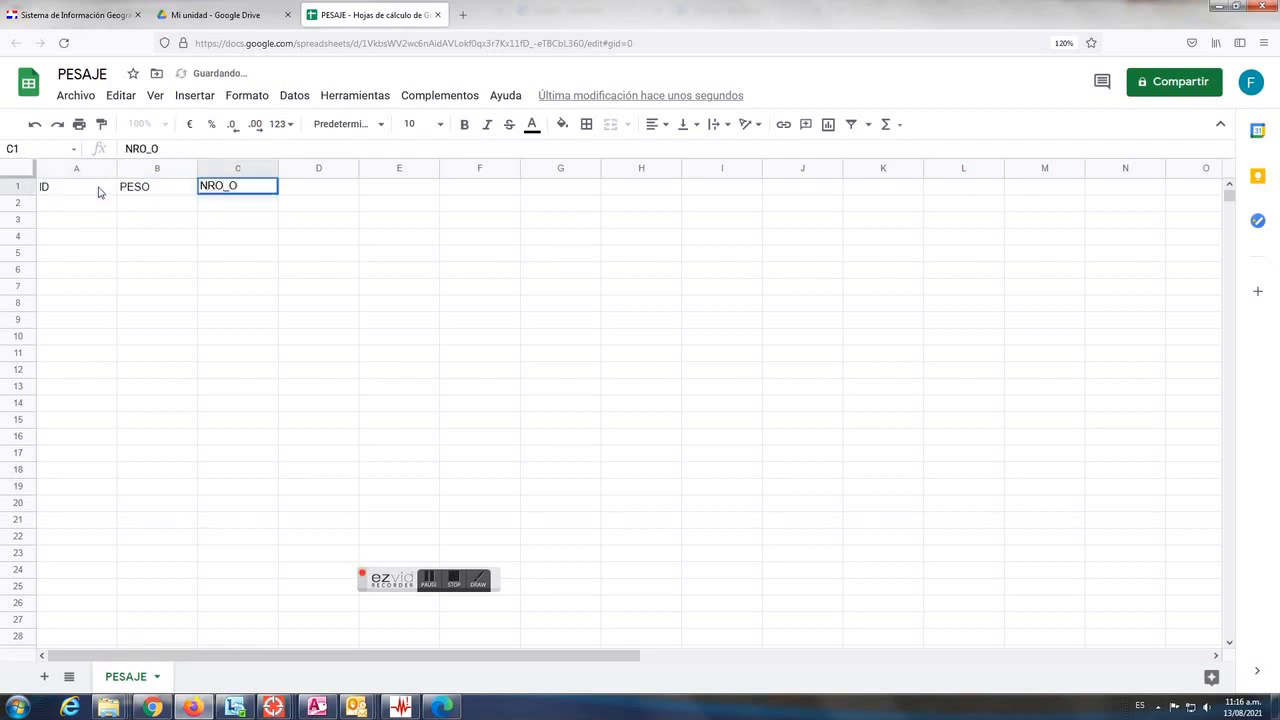
pyautogui.write('PERACION')
pyautogui.press('Return')
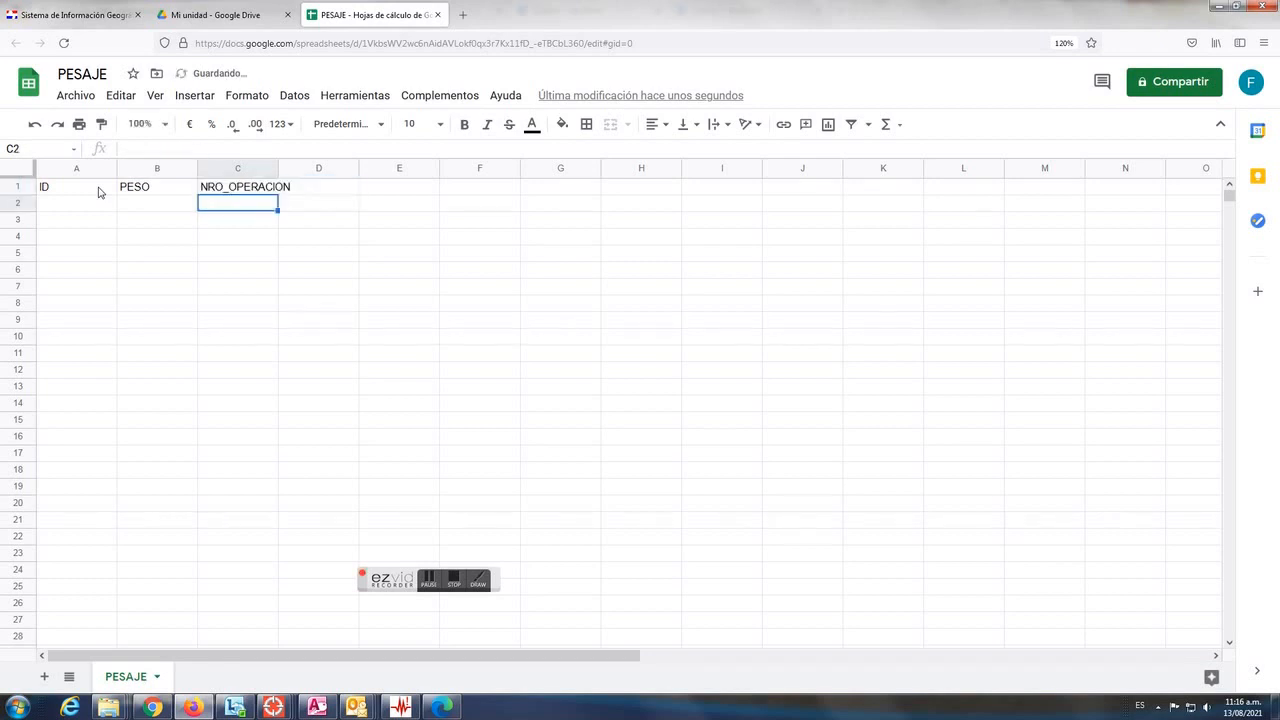
# Widen column C to fit its header and format A1:C1 as bold with a light orange fill
pyautogui.moveTo(278, 162); pyautogui.dragTo(294, 162)
pyautogui.moveTo(79, 189); pyautogui.dragTo(236, 190)
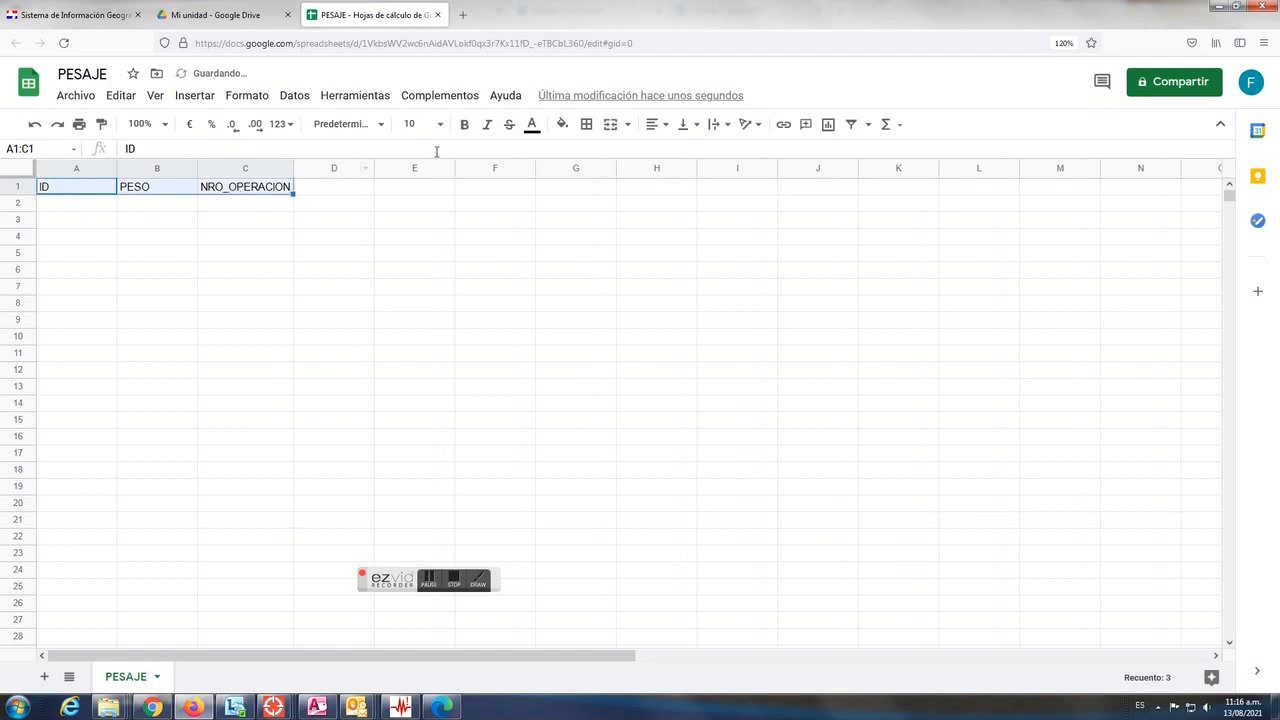
pyautogui.click(562, 123)
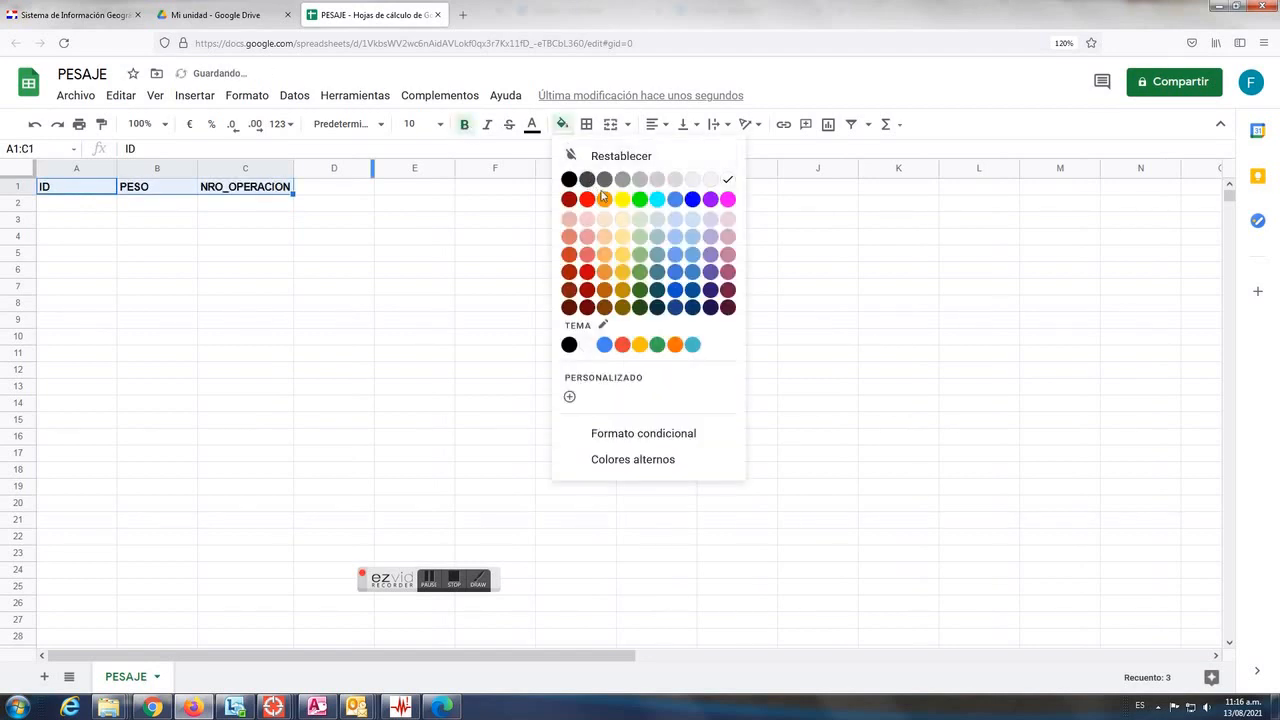
pyautogui.click(605, 225)
pyautogui.click(493, 223)
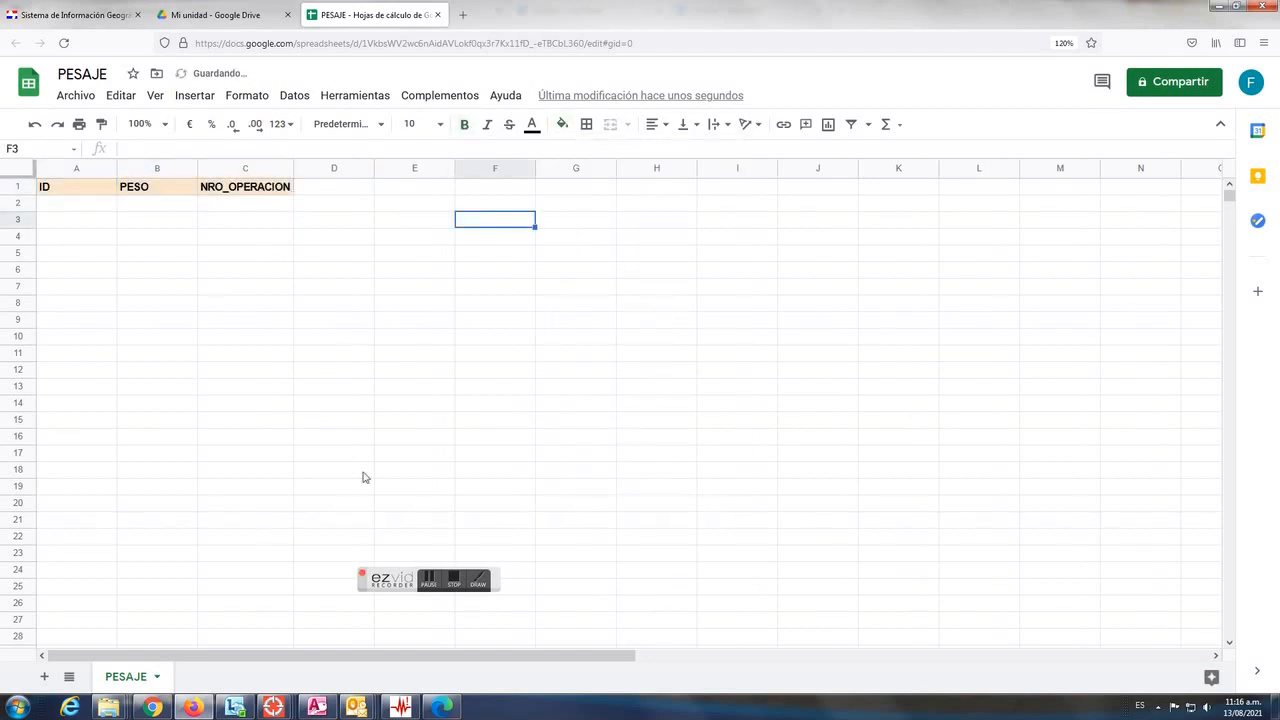
# Search the web for APPSHEET in a new browser tab and open the official AppSheet site
pyautogui.click(465, 16)
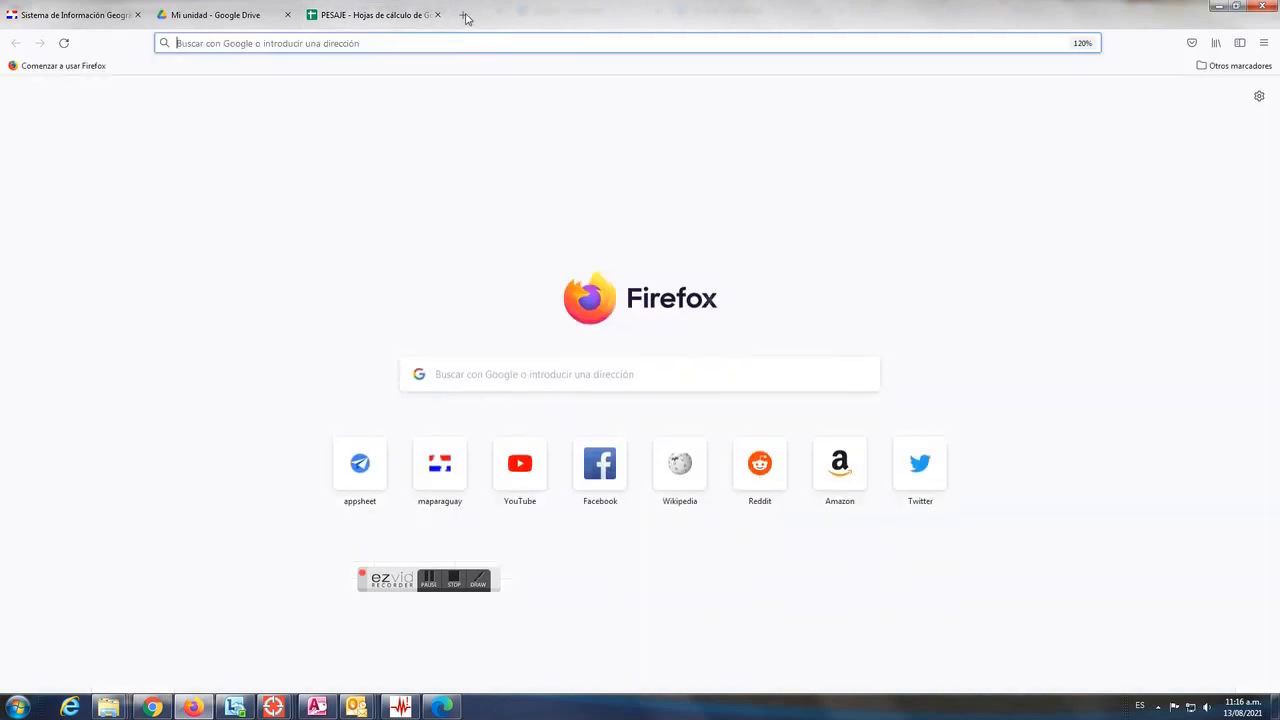
pyautogui.click(453, 39)
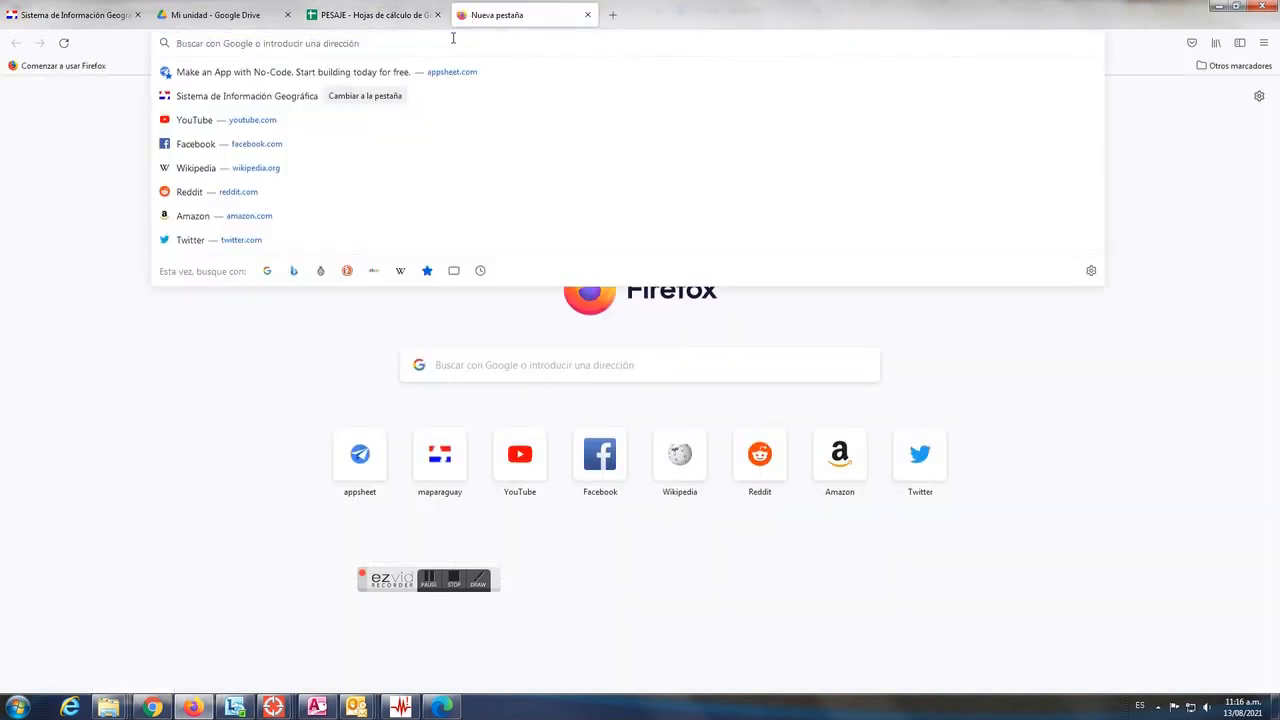
pyautogui.write('APPSHEET')
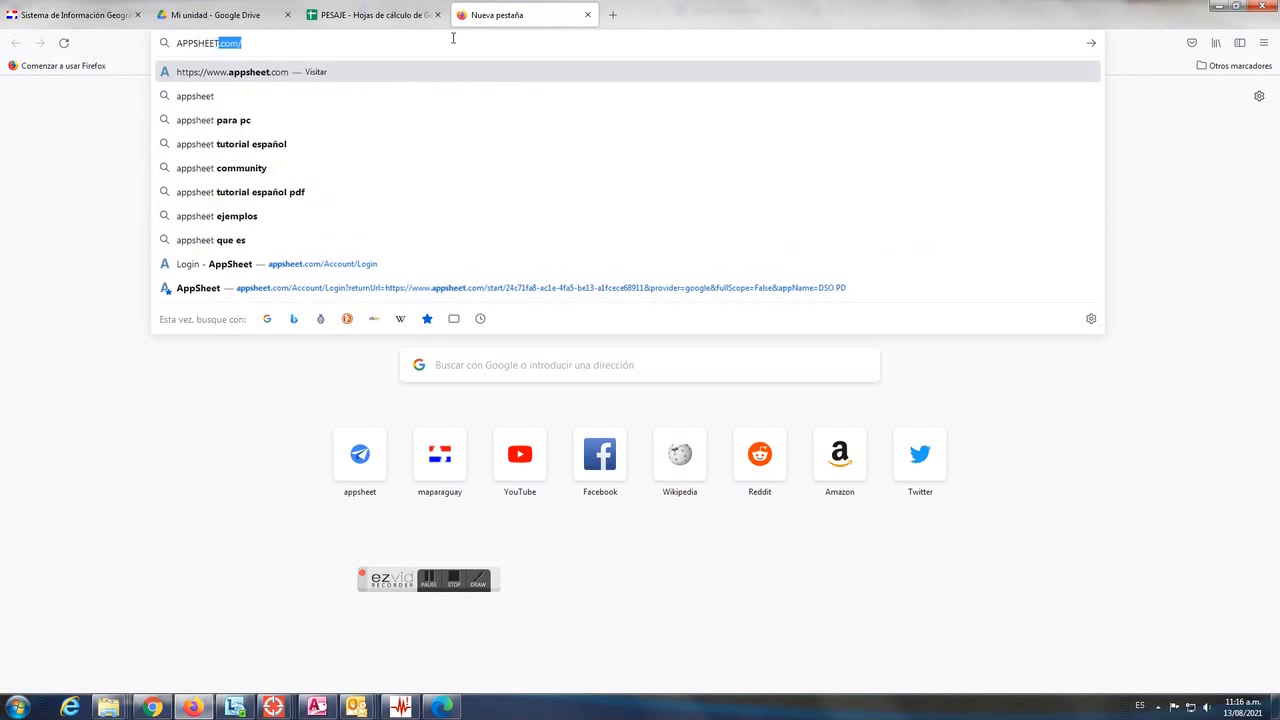
pyautogui.press('BackSpace')
pyautogui.press('Return')
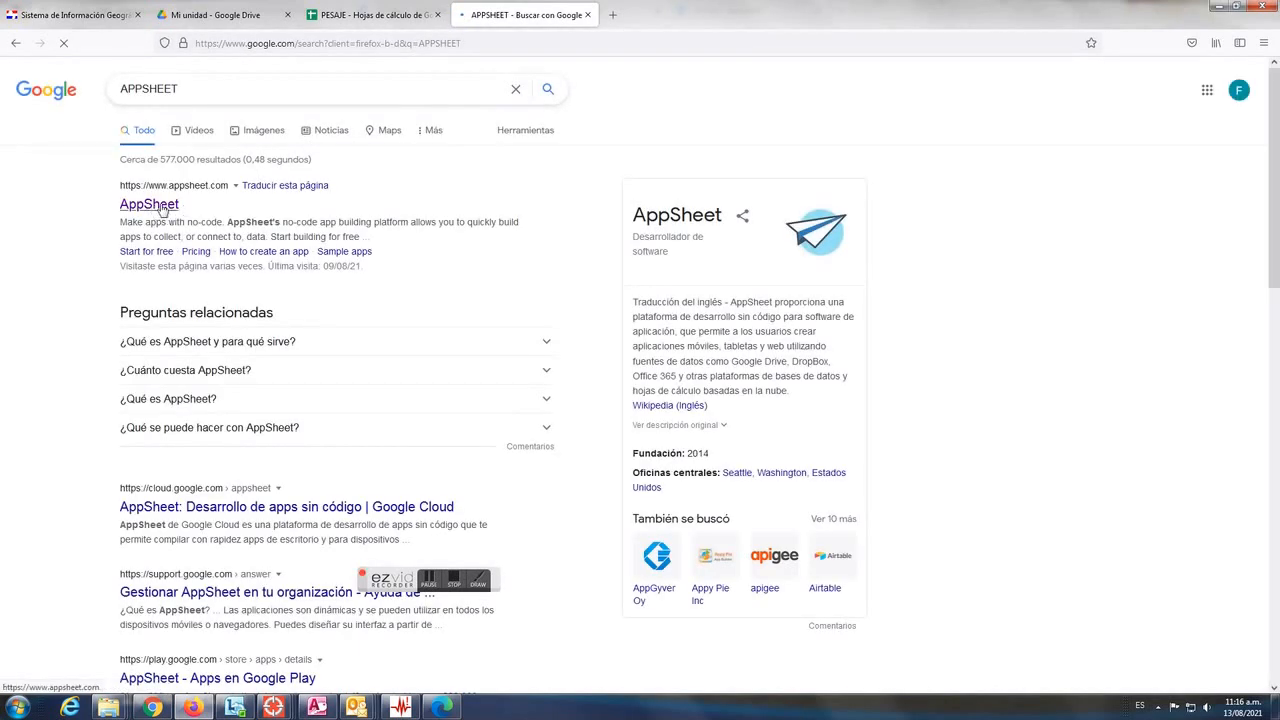
pyautogui.click(288, 207)
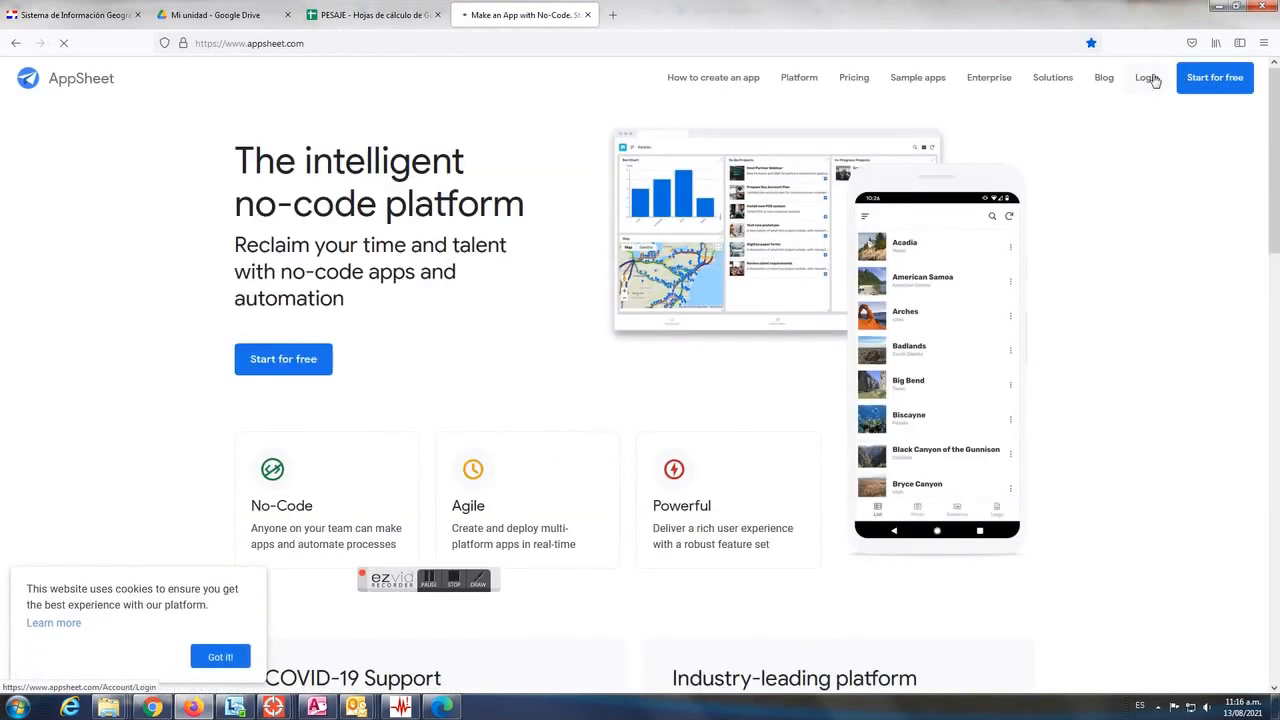
# Log in to AppSheet with the existing Google account and allow access to its Drive files and spreadsheets
pyautogui.click(1148, 80)
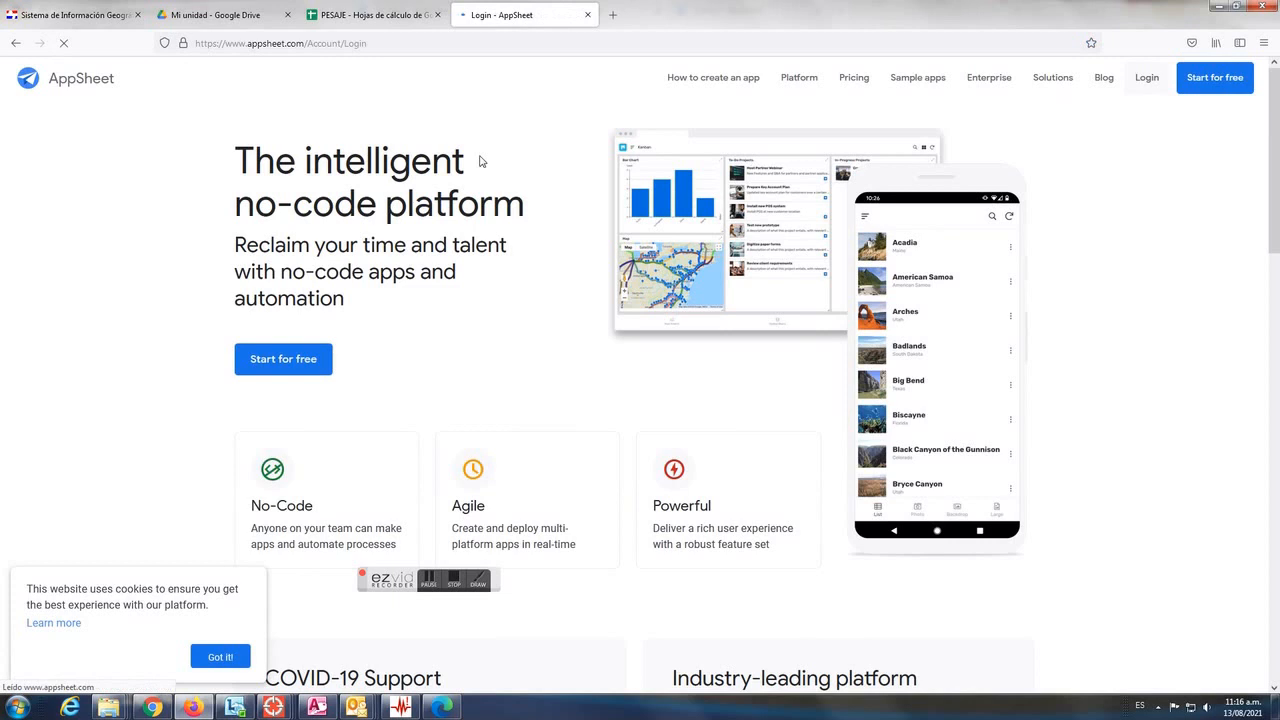
pyautogui.click(607, 190)
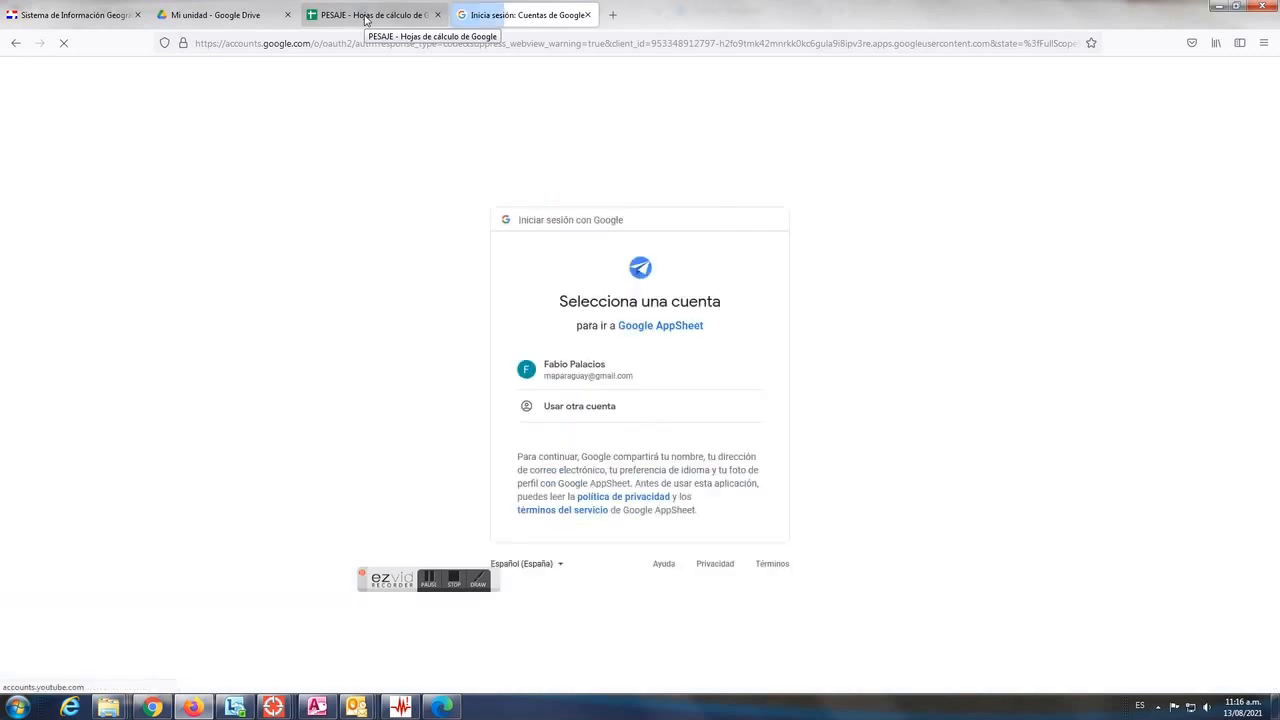
pyautogui.click(614, 365)
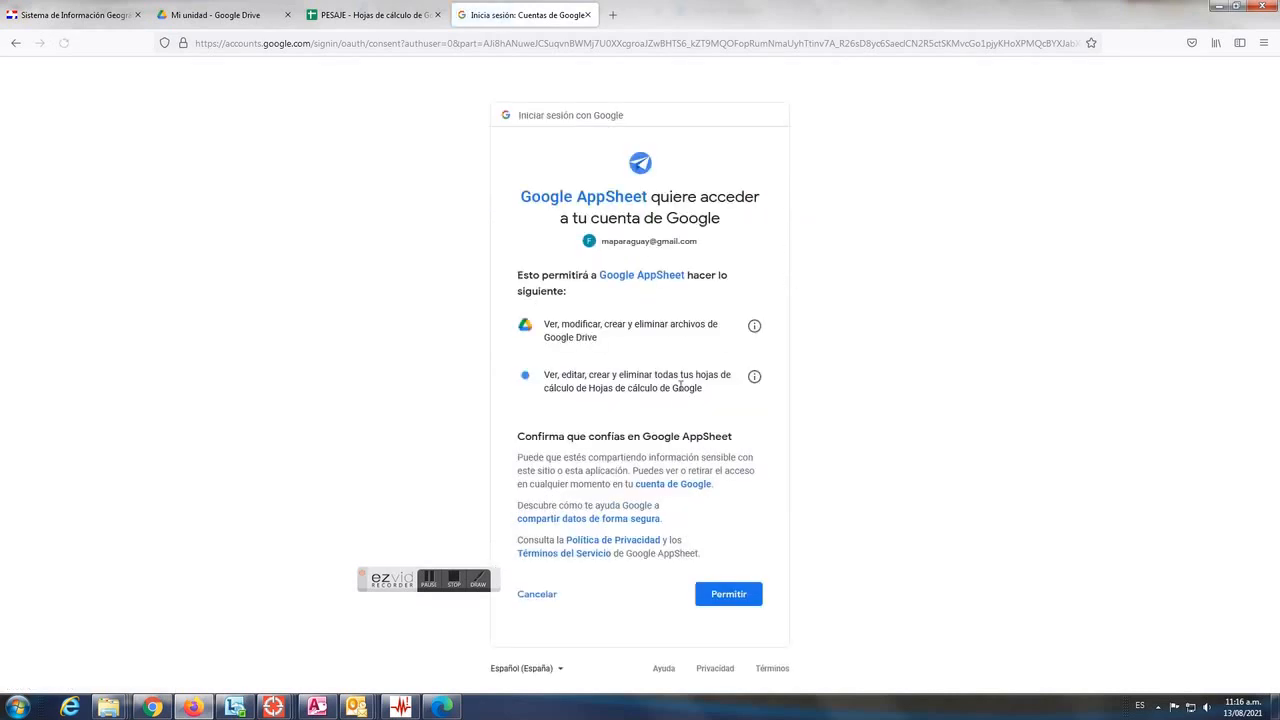
pyautogui.click(727, 595)
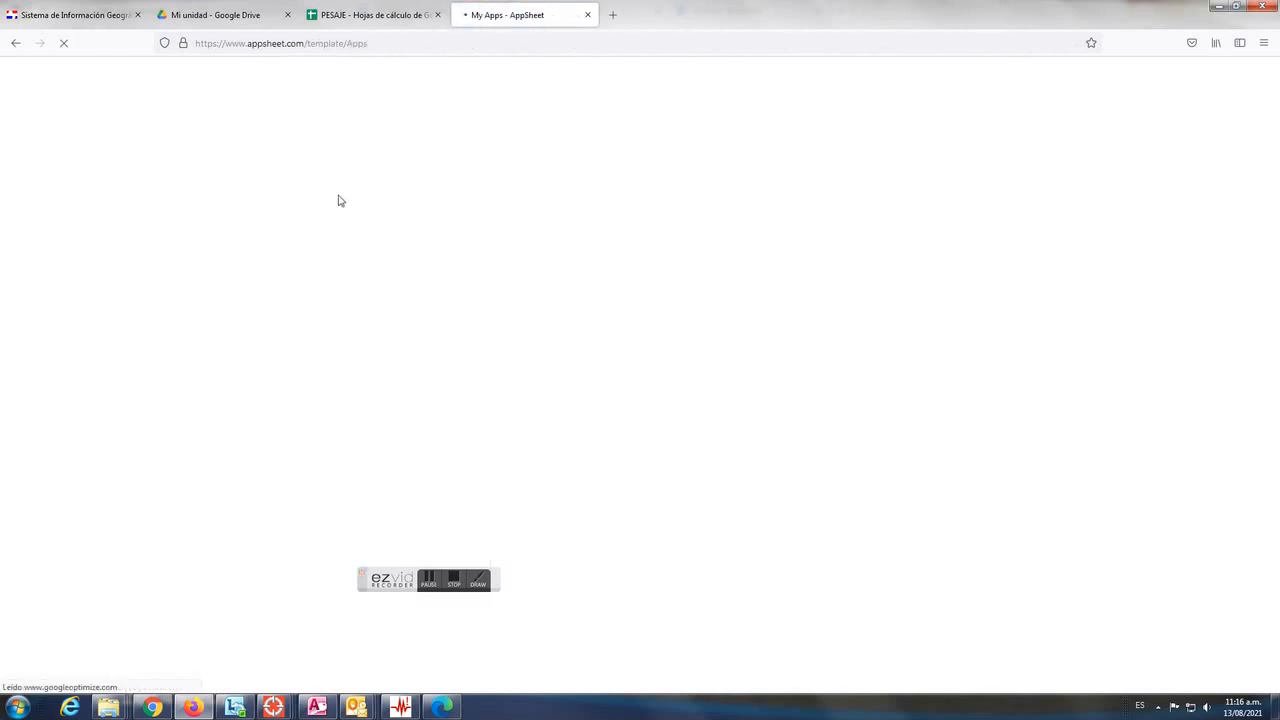
# Start a new app from existing data, naming it "PESAJE- AUTOINCREMENT" in the Inspections & Surveys category
pyautogui.click(320, 280)
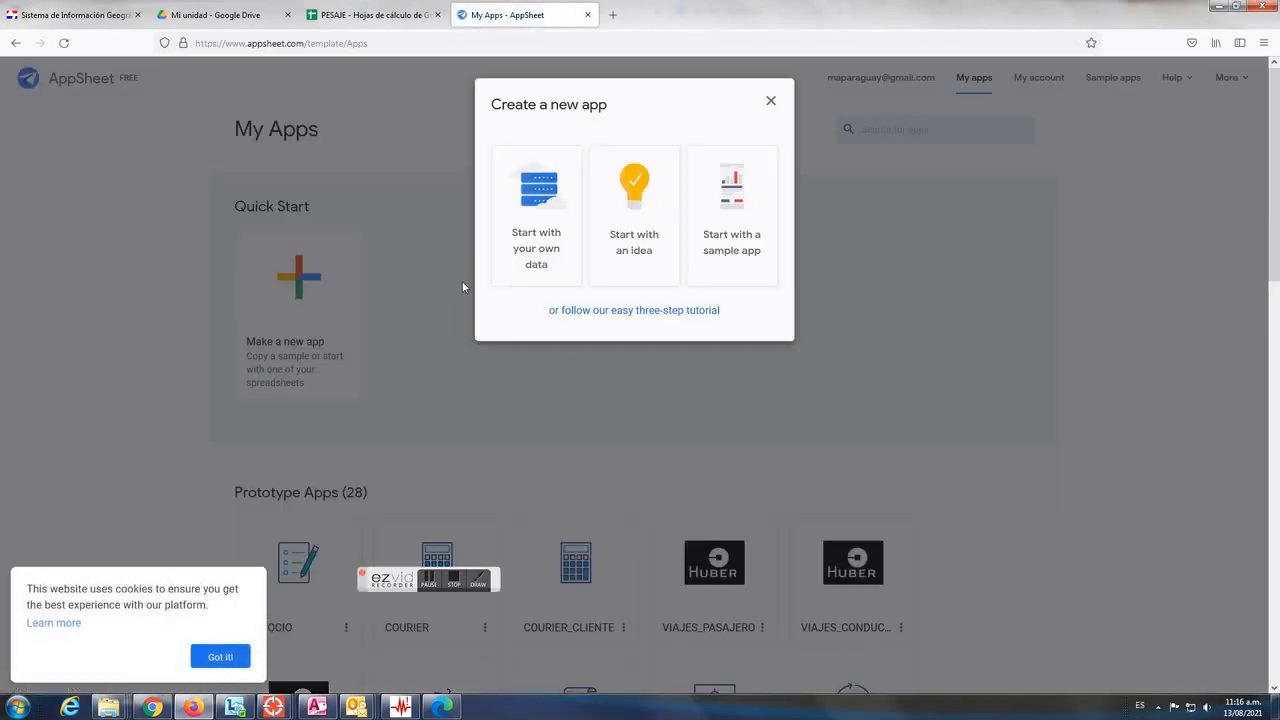
pyautogui.click(578, 228)
pyautogui.moveTo(551, 176); pyautogui.dragTo(440, 175)
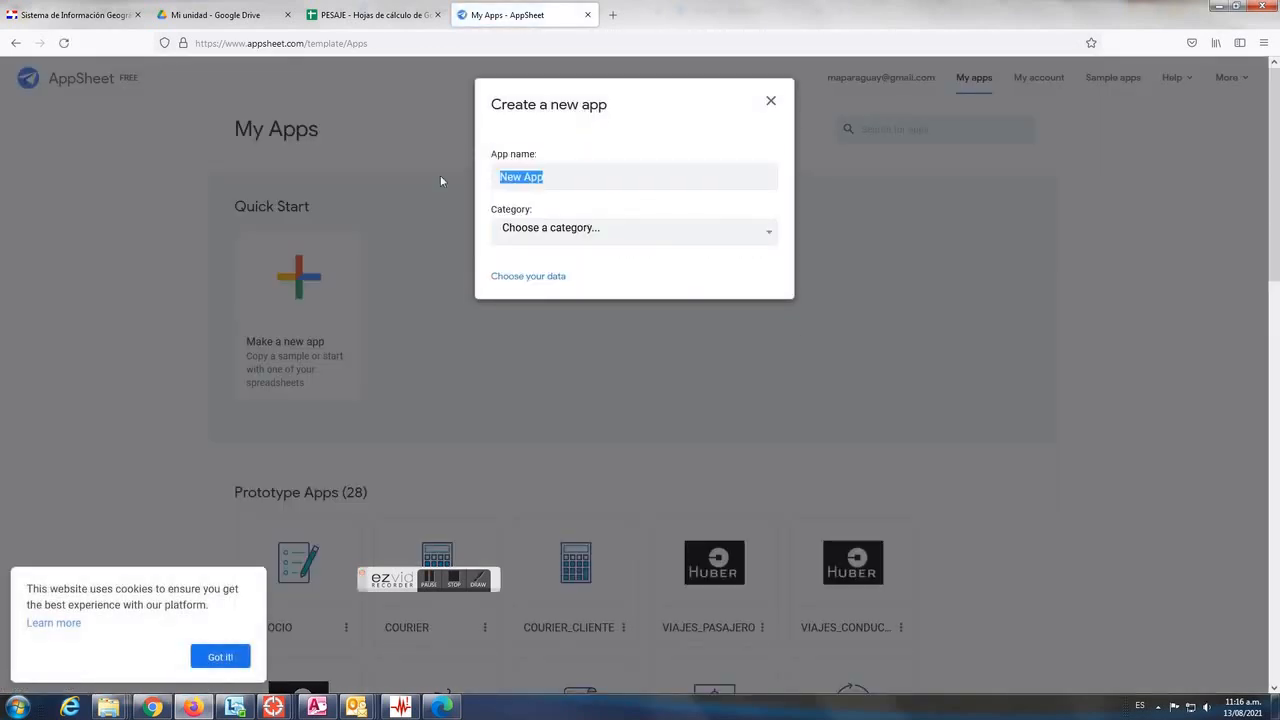
pyautogui.write('PS')
pyautogui.press('BackSpace')
pyautogui.write('ESAJE- AUTOINCREMENT')
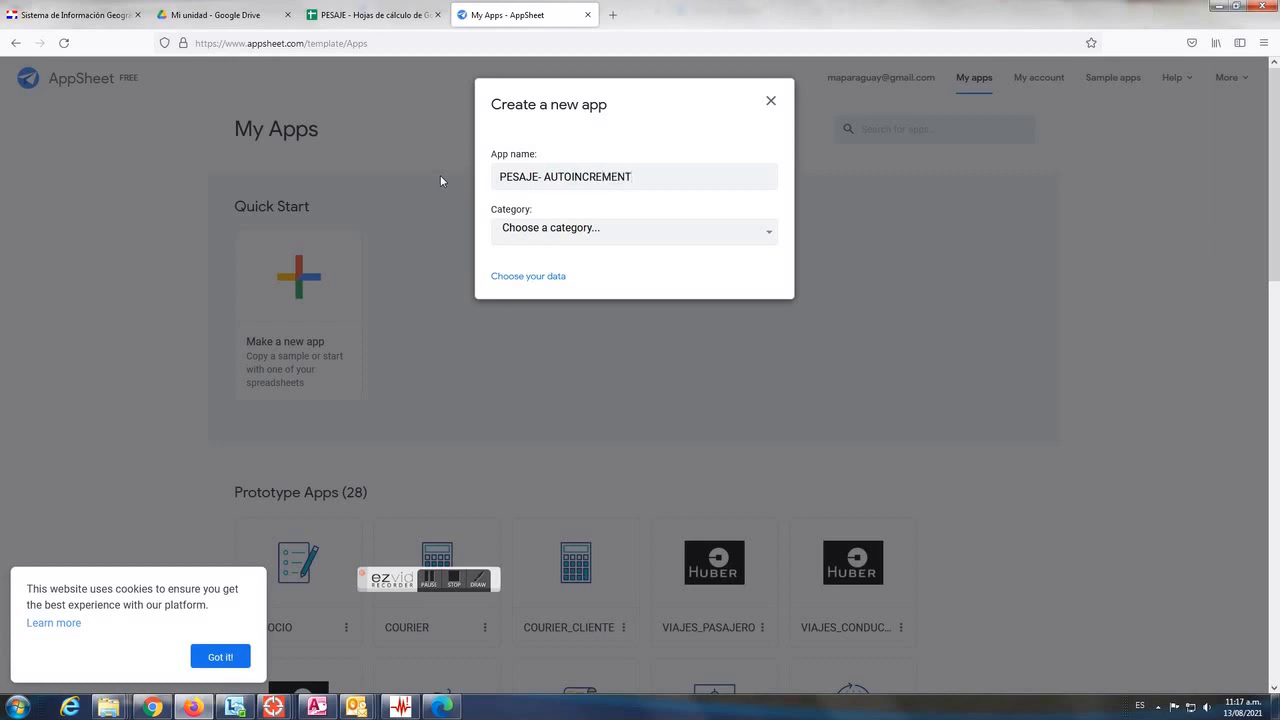
pyautogui.click(549, 231)
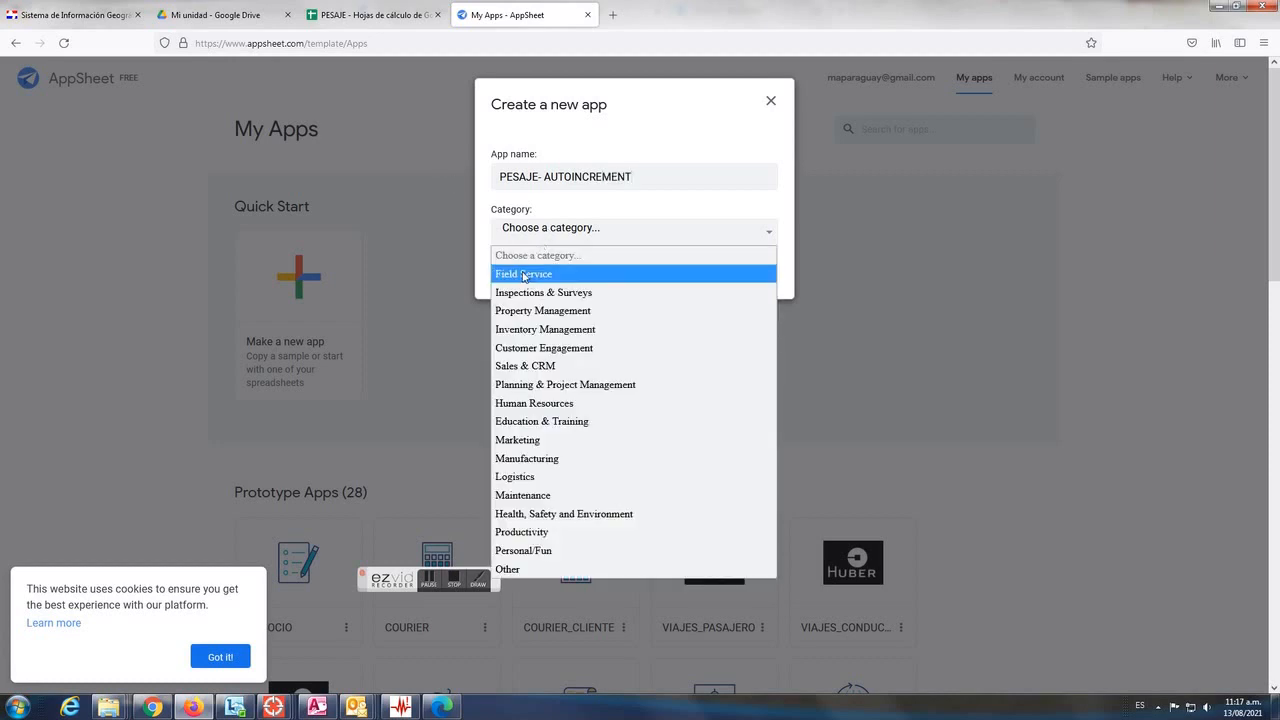
pyautogui.click(509, 291)
# Use the PESAJE spreadsheet from Google Drive as the app's data source and dismiss the welcome message
pyautogui.click(511, 279)
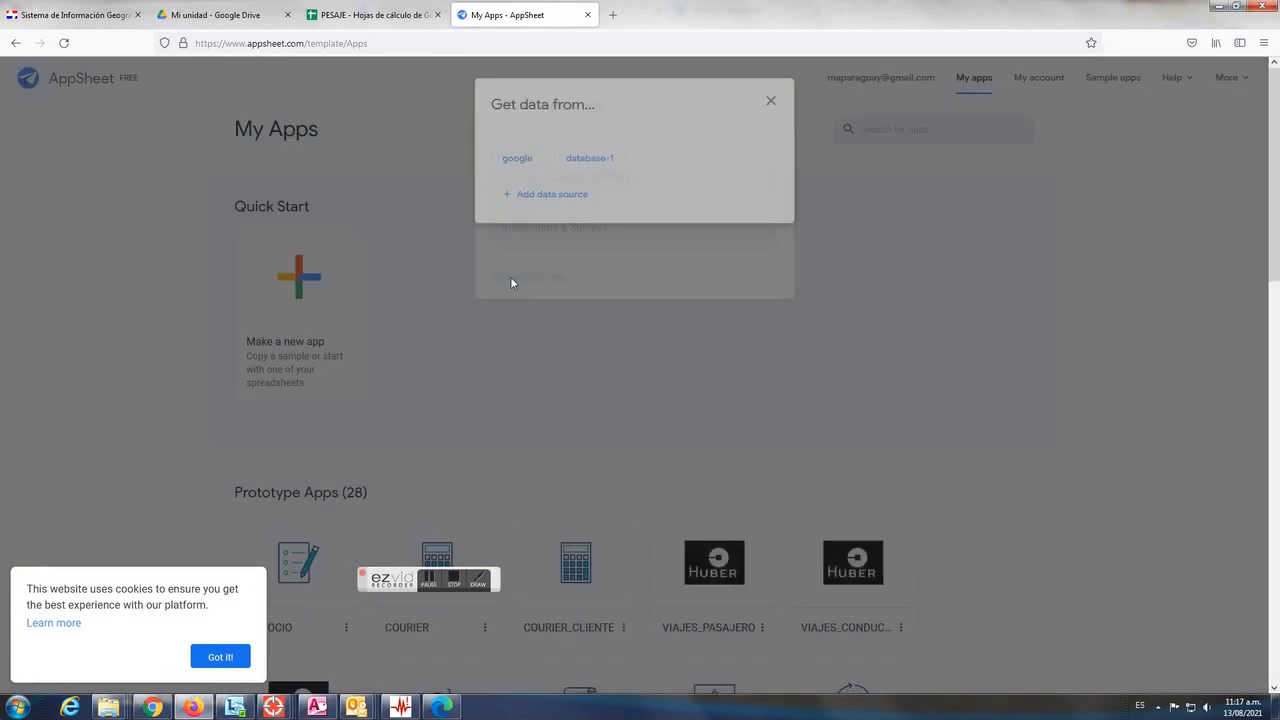
pyautogui.click(516, 161)
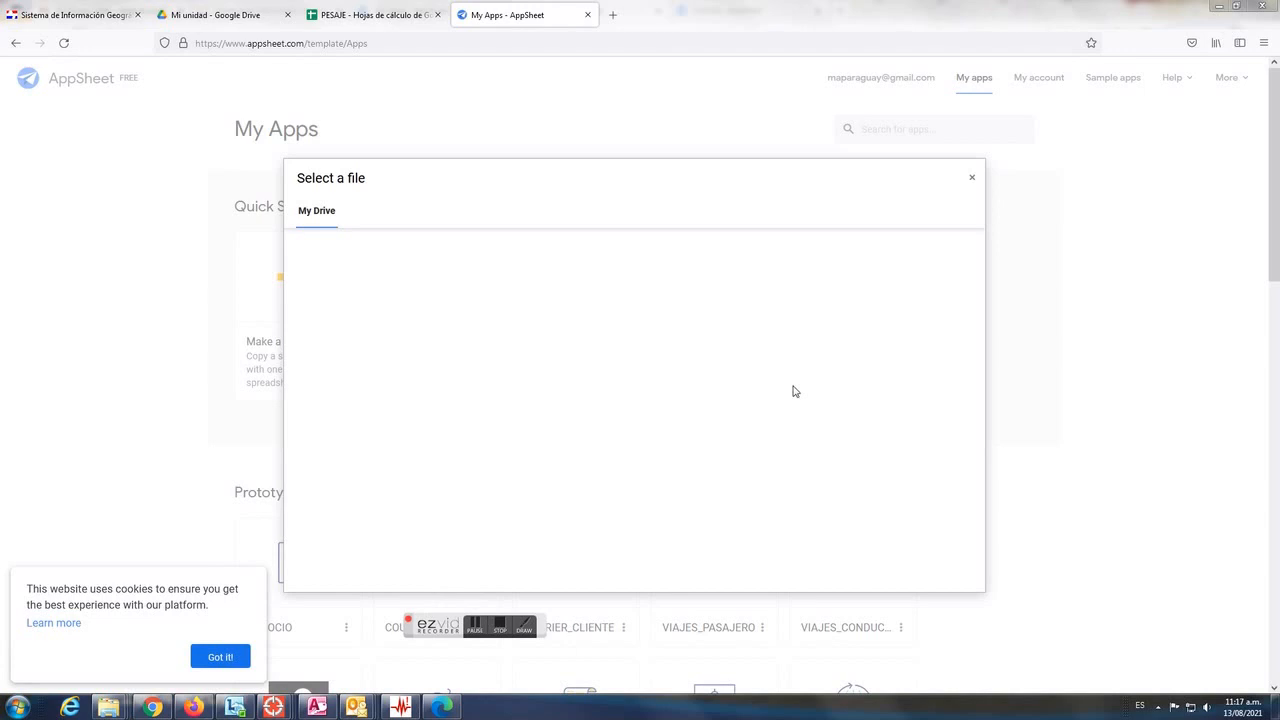
pyautogui.moveTo(979, 337); pyautogui.dragTo(979, 392)
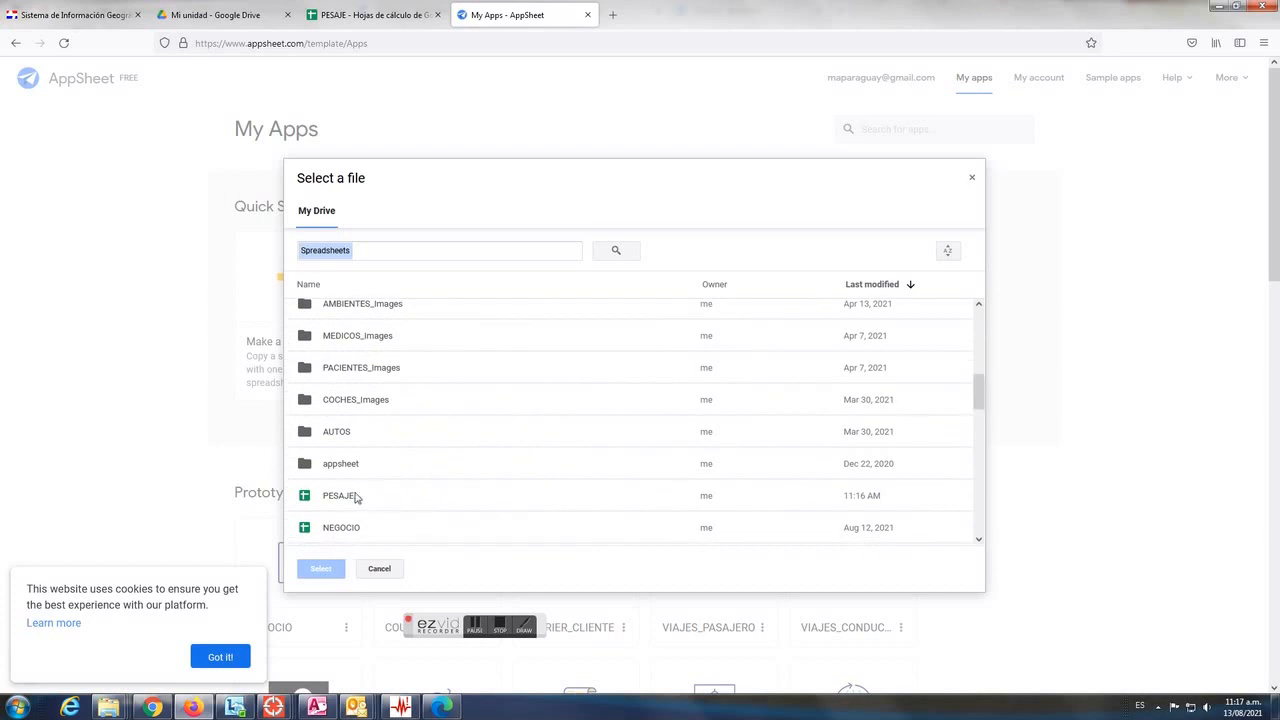
pyautogui.click(340, 497)
pyautogui.click(320, 568)
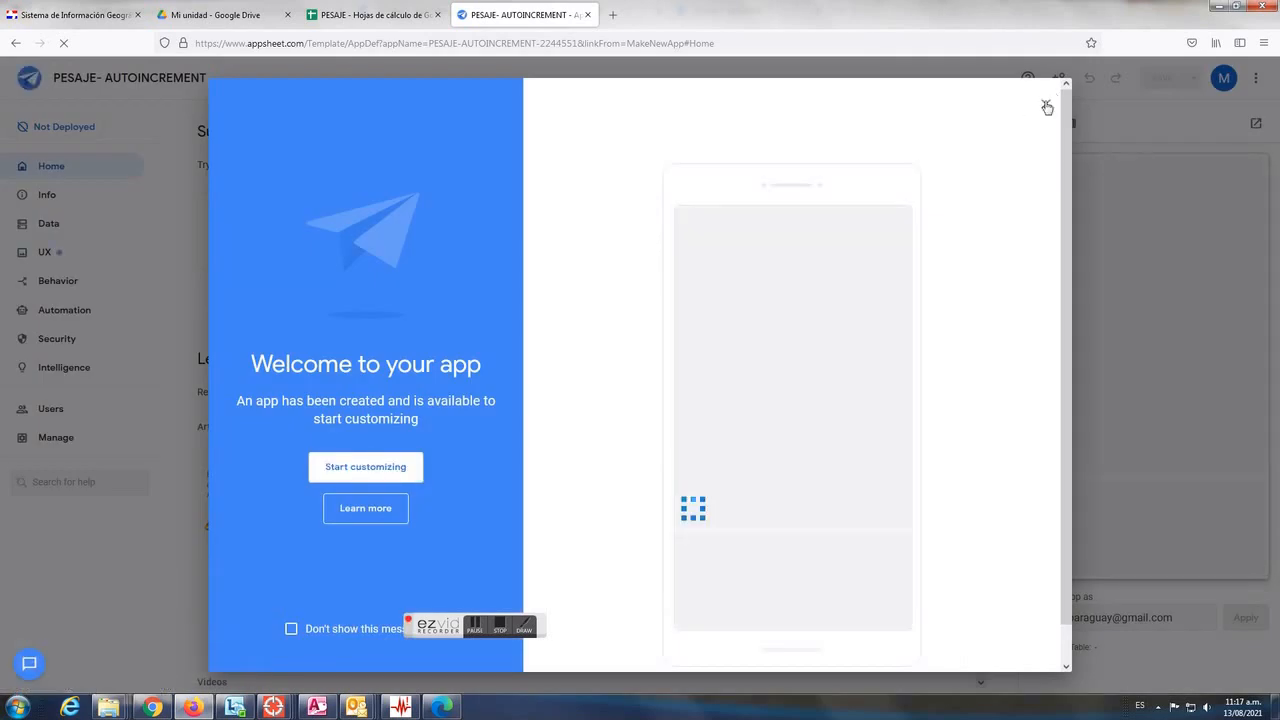
pyautogui.click(1046, 107)
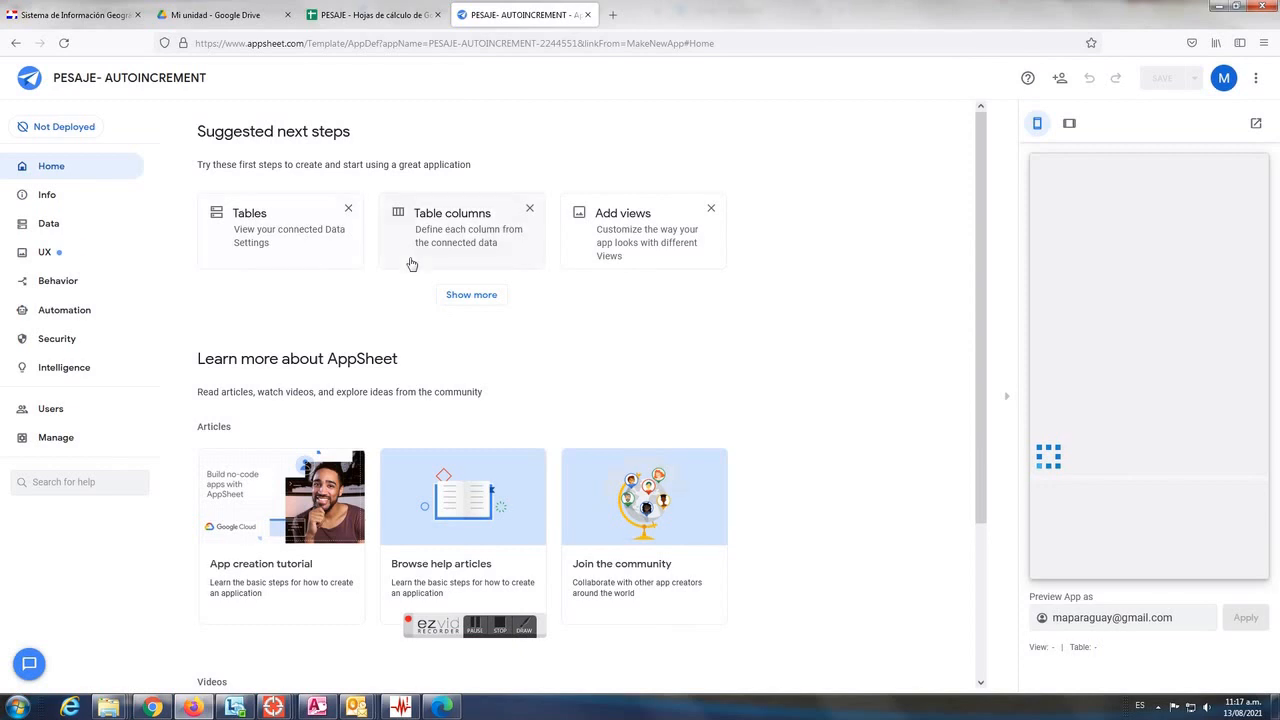
# Open the app's data tables and look over the empty new-record form in the app preview, closing it without saving
pyautogui.click(70, 228)
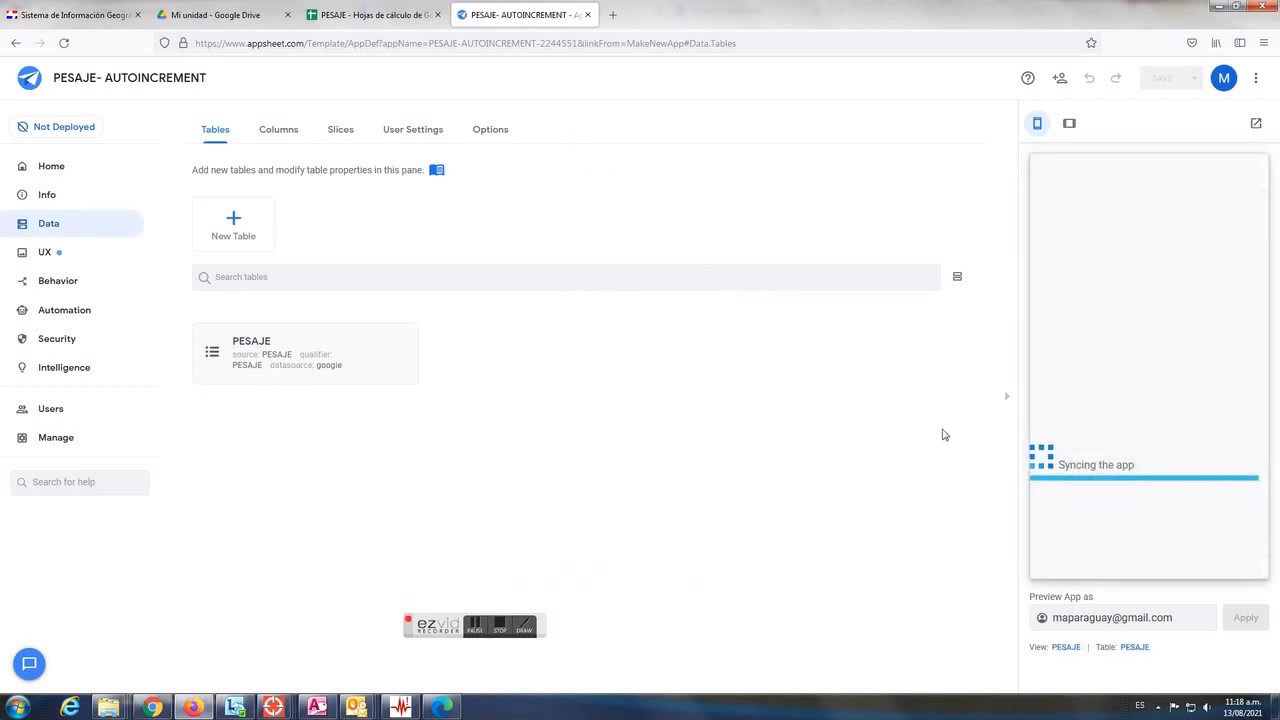
pyautogui.click(1237, 510)
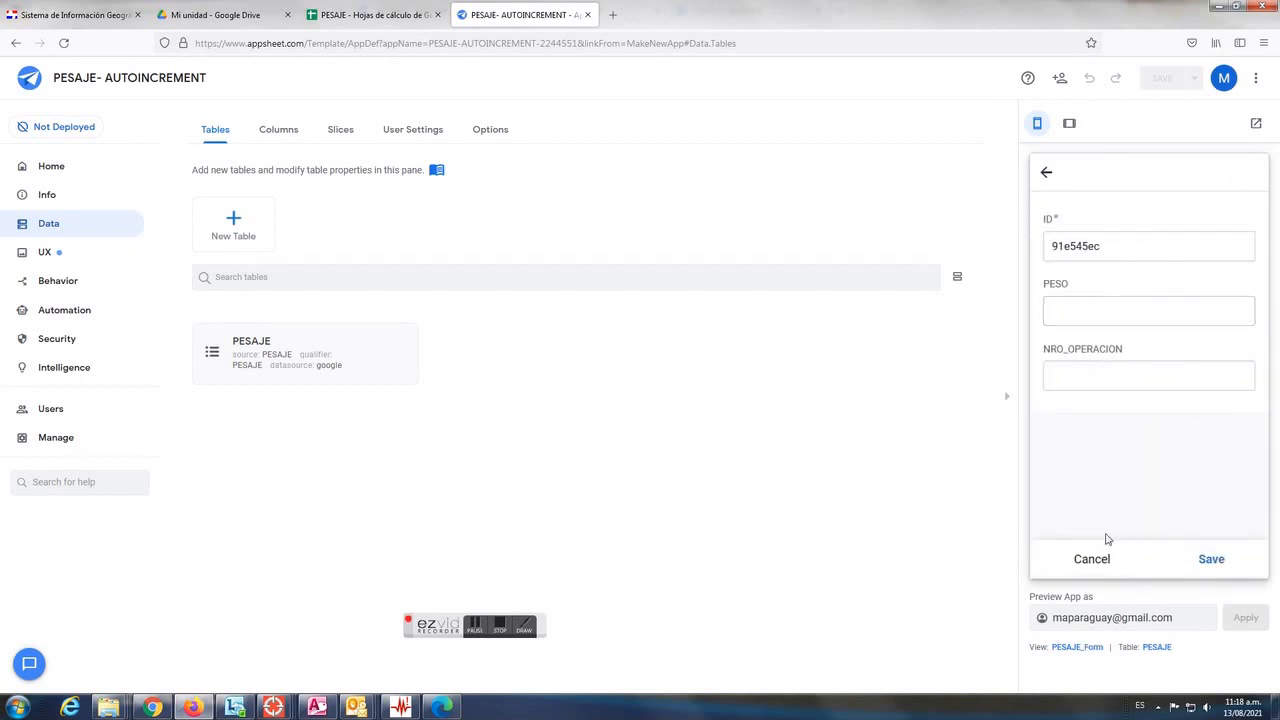
pyautogui.click(1092, 559)
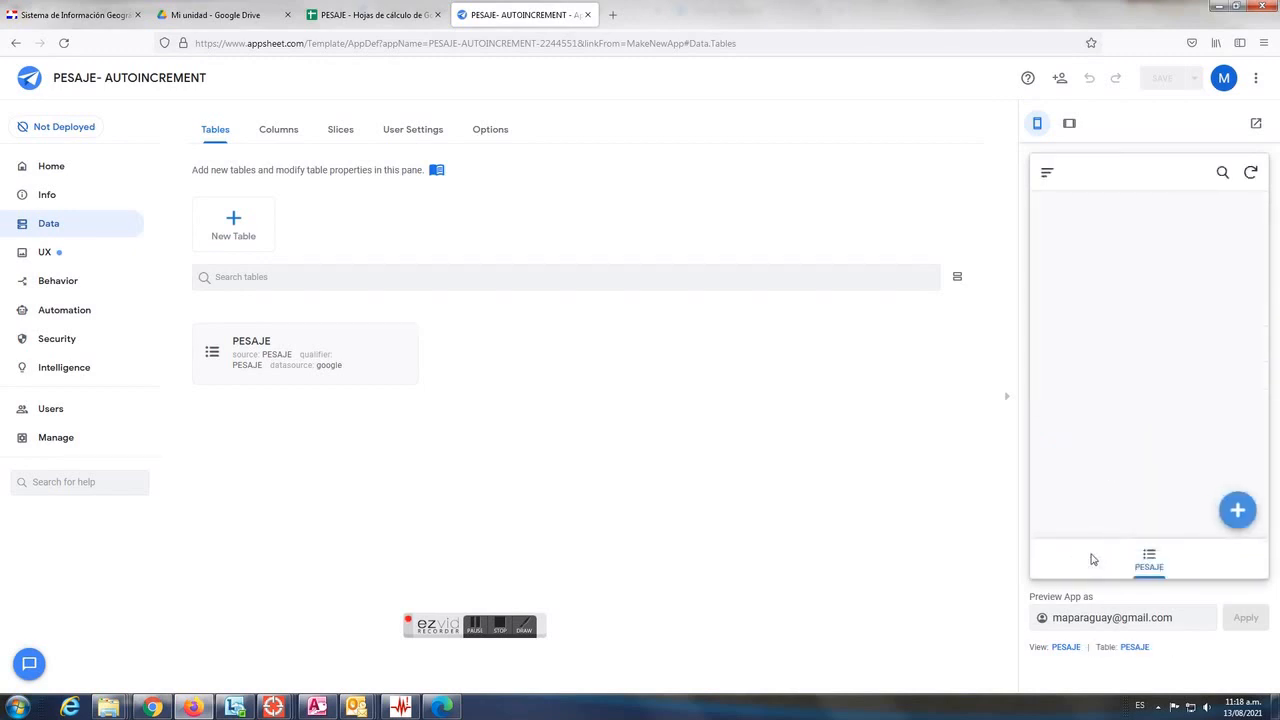
# Open the PESAJE table's column list and examine the initial value formula of the ID column in the Expression Assistant
pyautogui.click(265, 358)
pyautogui.click(727, 294)
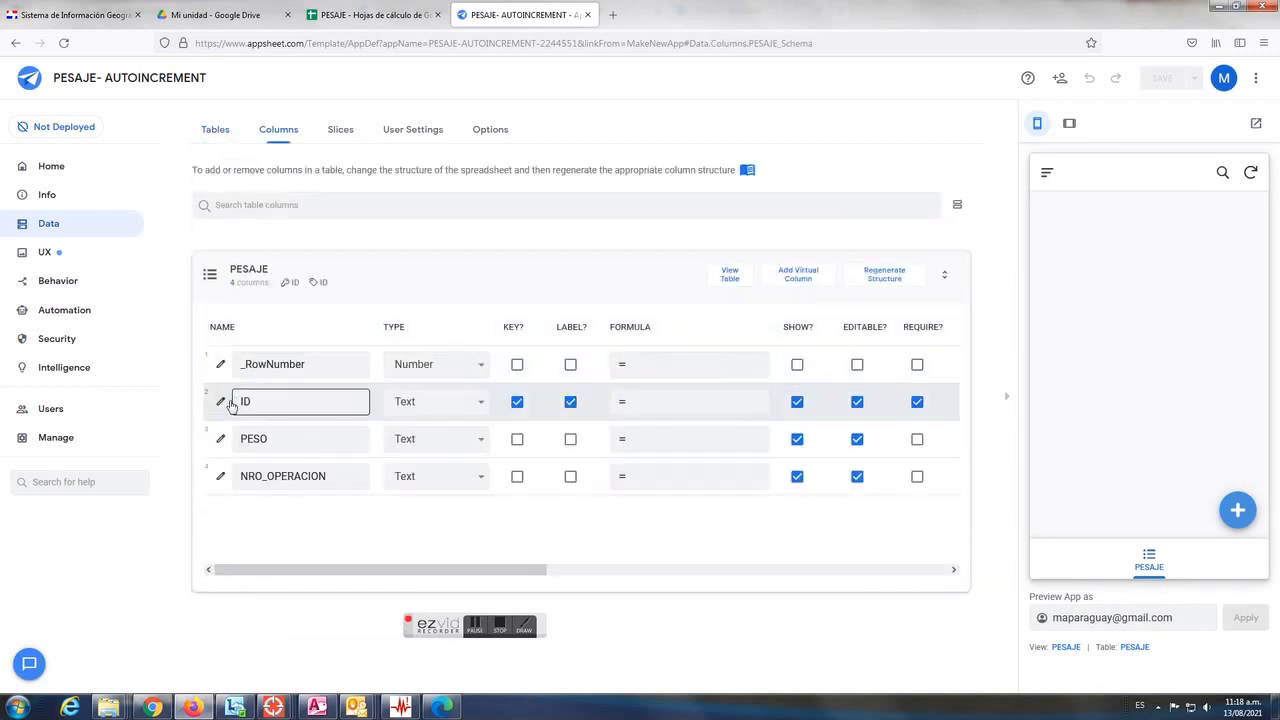
pyautogui.click(222, 402)
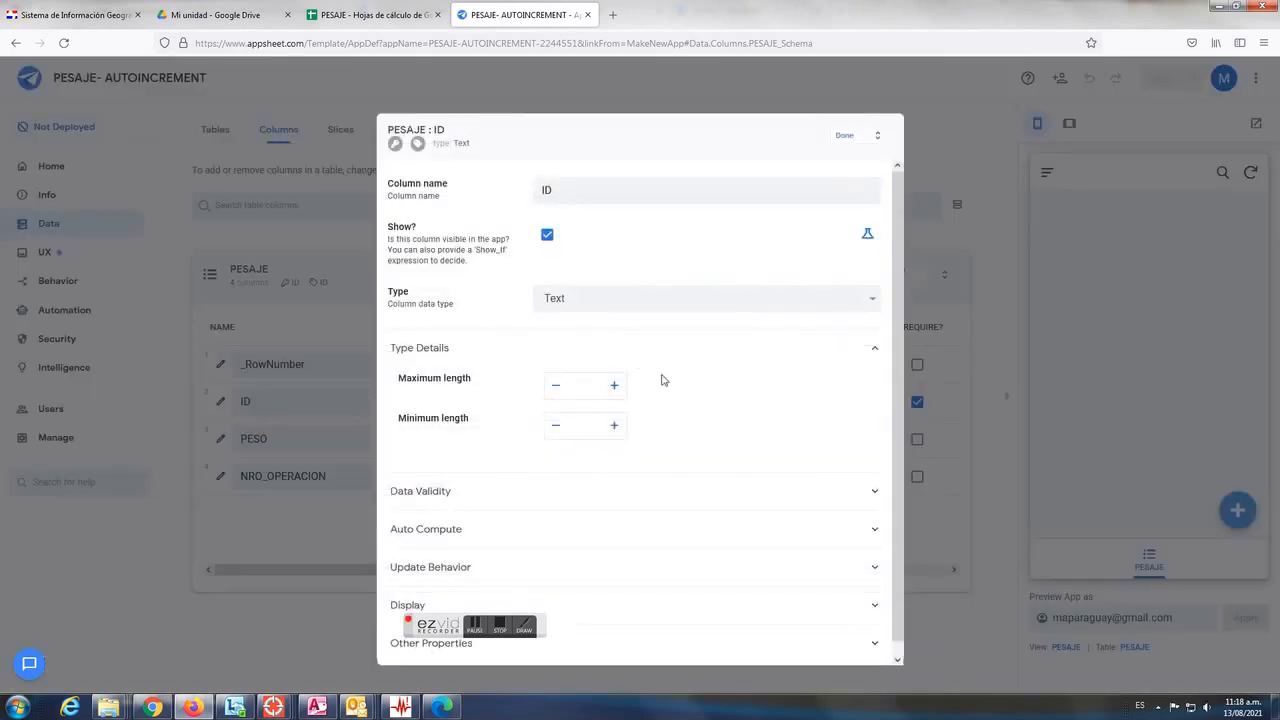
pyautogui.click(428, 529)
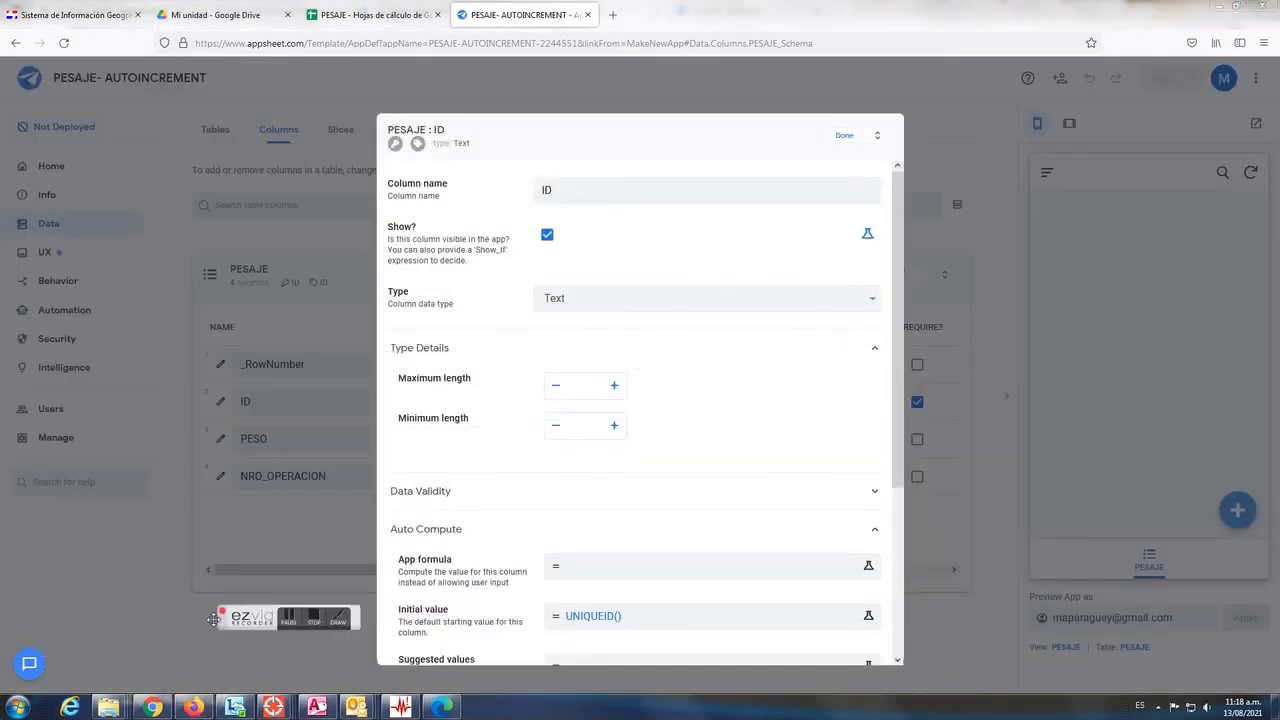
pyautogui.click(608, 615)
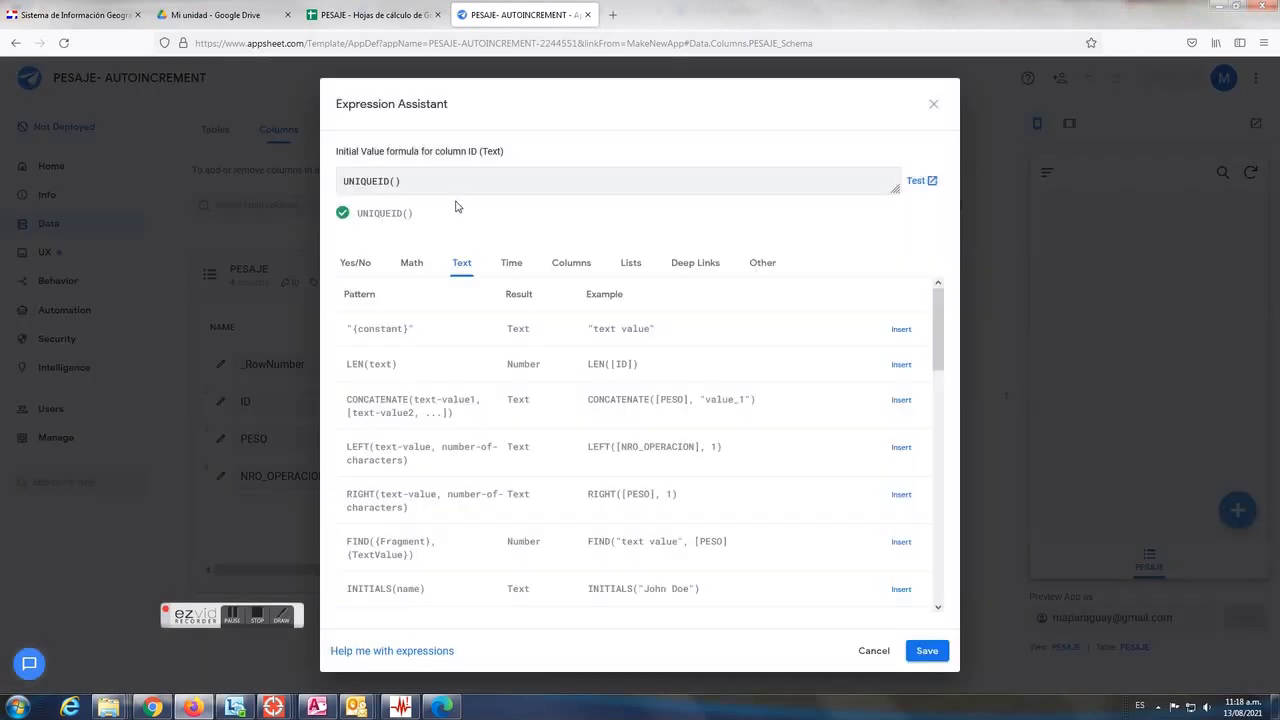
pyautogui.hotkey('ctrl', '+')
pyautogui.hotkey('ctrl', '+')
pyautogui.moveTo(358, 208); pyautogui.dragTo(281, 208)
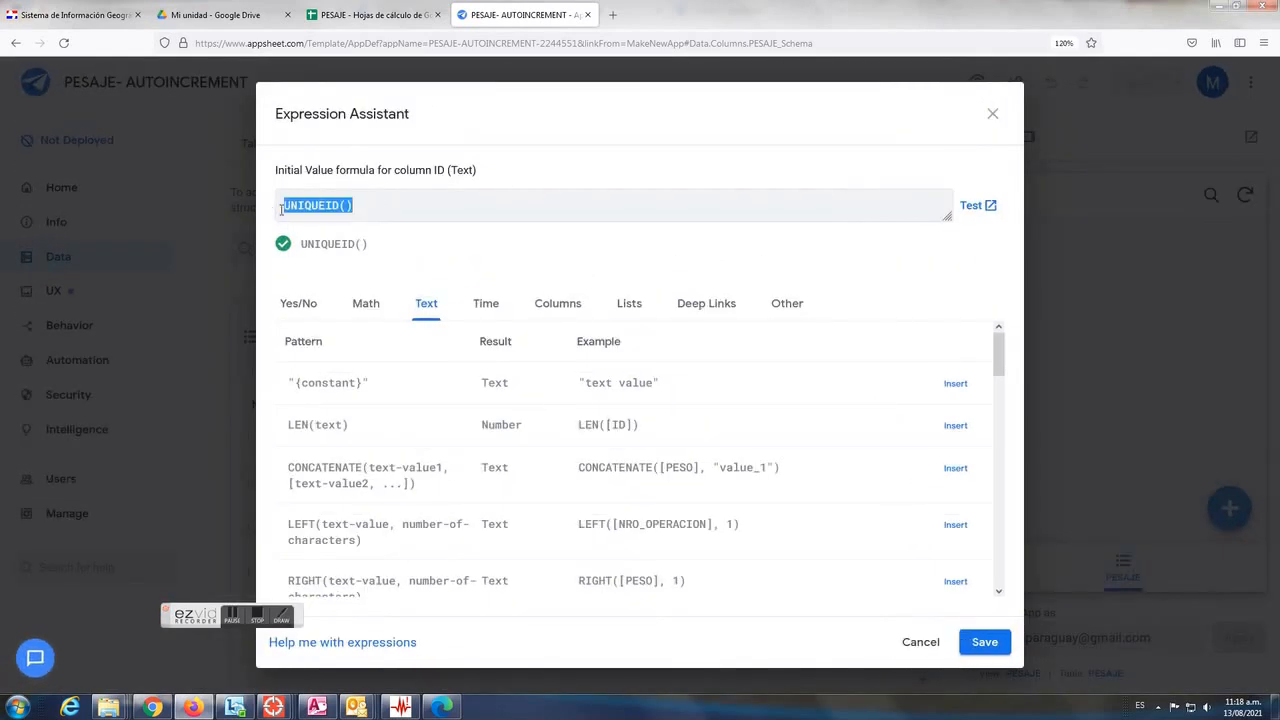
pyautogui.click(991, 113)
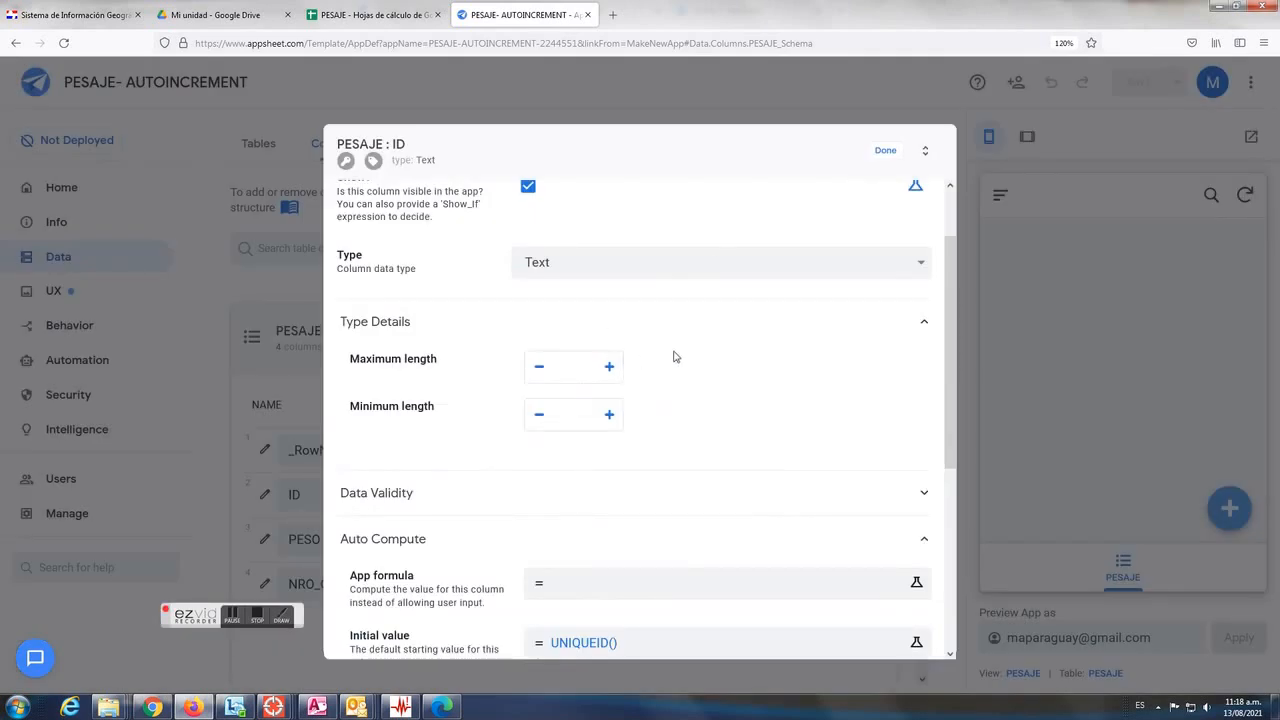
pyautogui.click(886, 152)
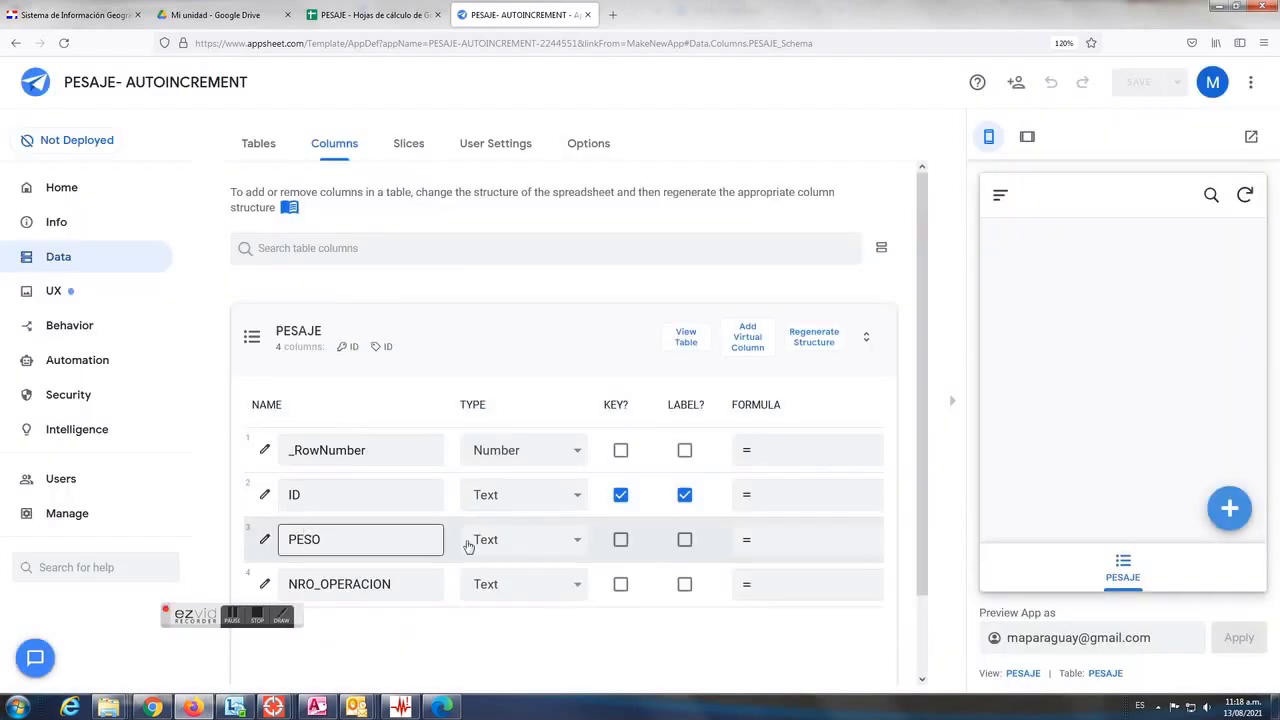
# Set the data type of the PESO and NRO_OPERACION columns to Number
pyautogui.click(575, 543)
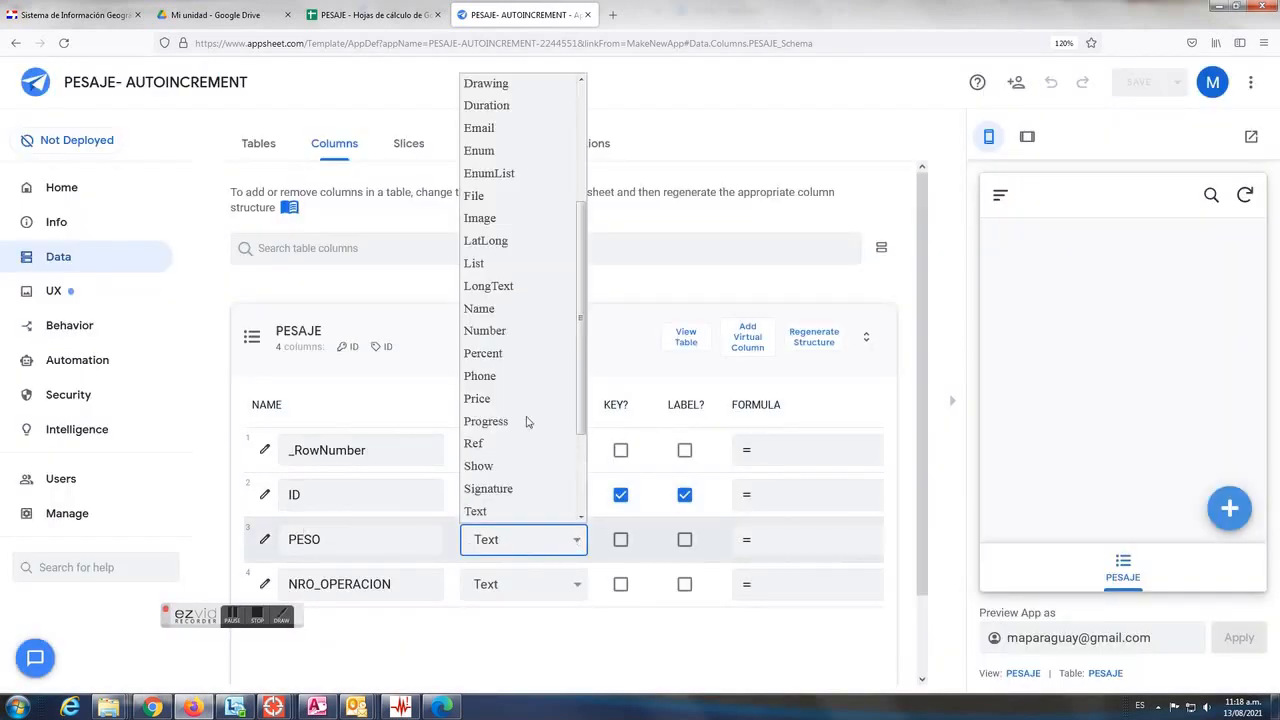
pyautogui.click(500, 343)
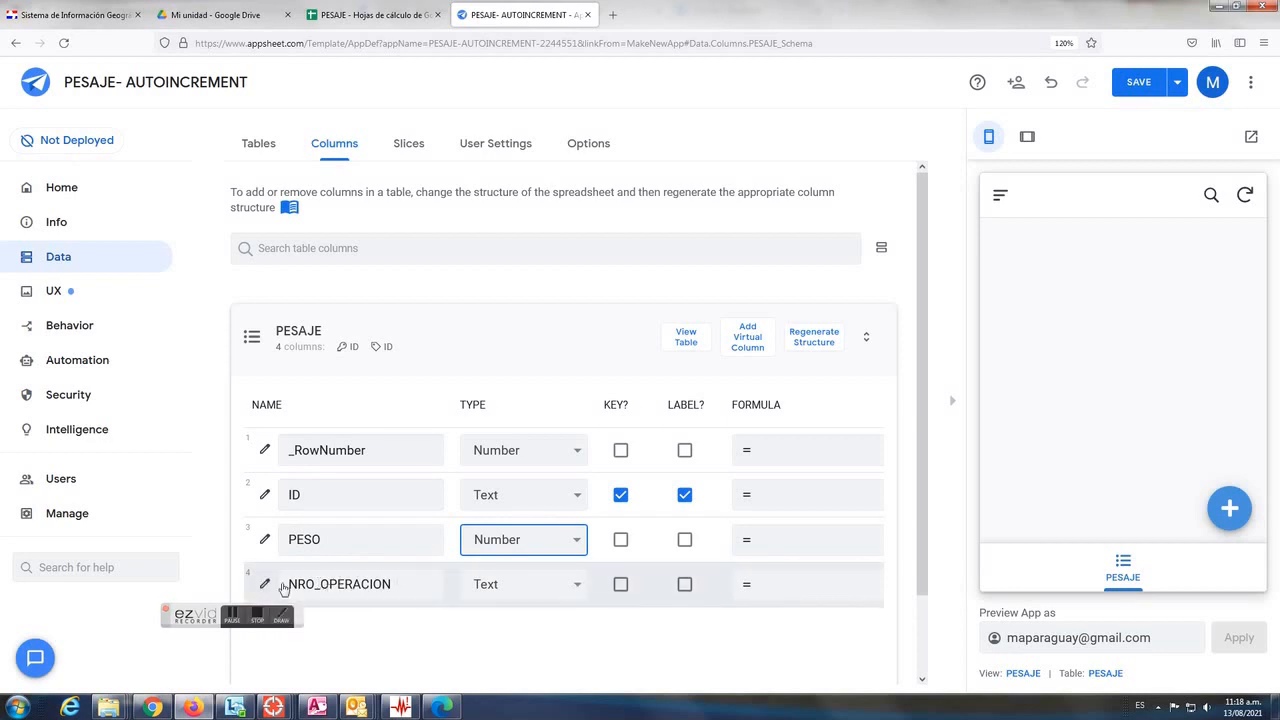
pyautogui.click(565, 588)
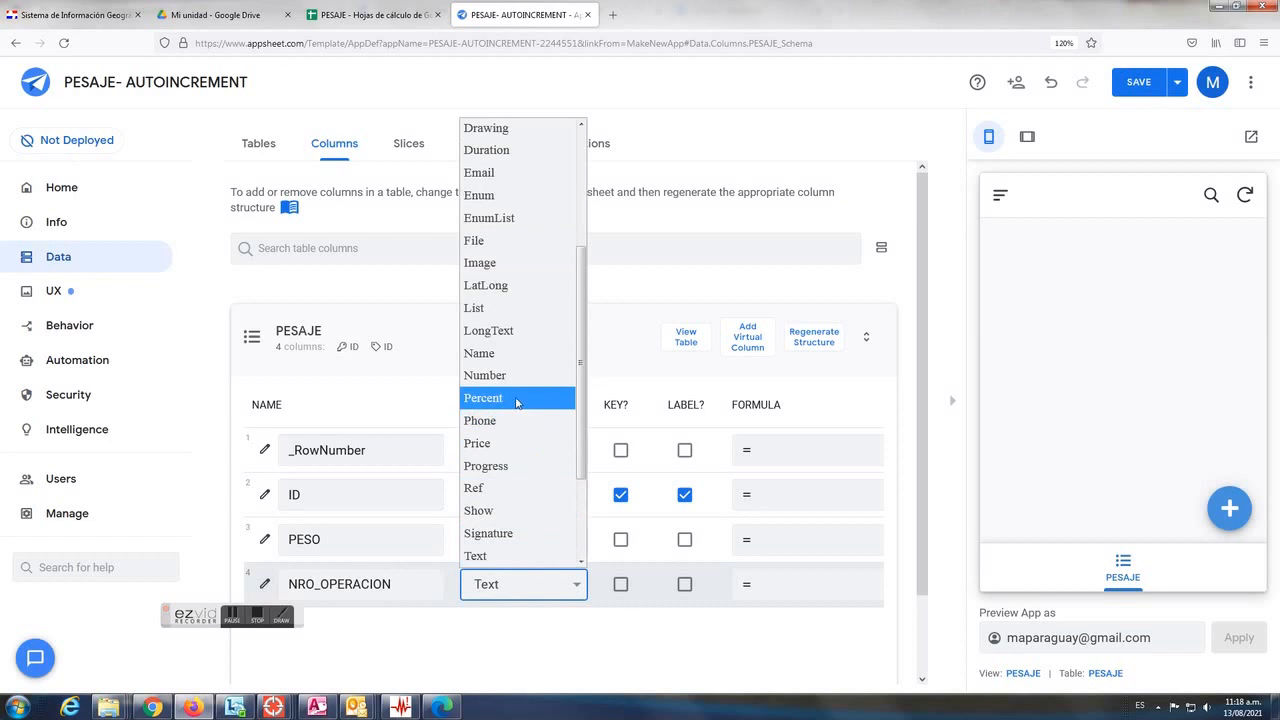
pyautogui.click(516, 376)
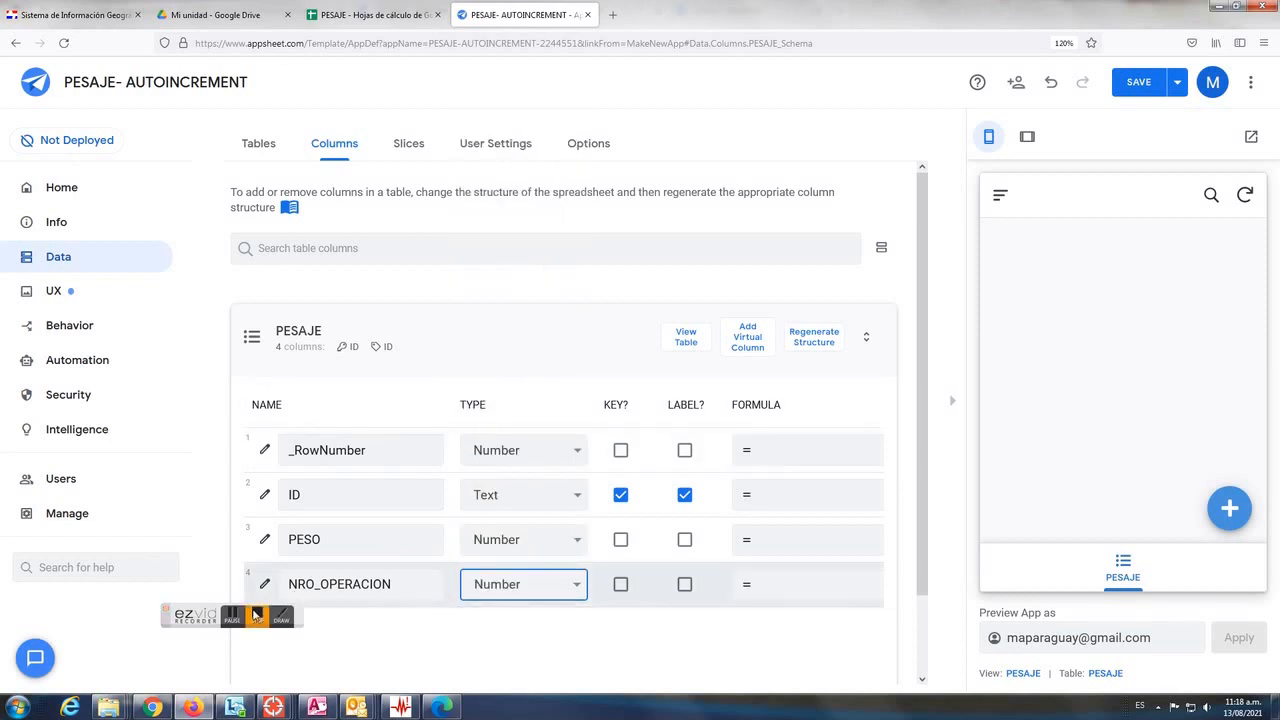
pyautogui.click(240, 617)
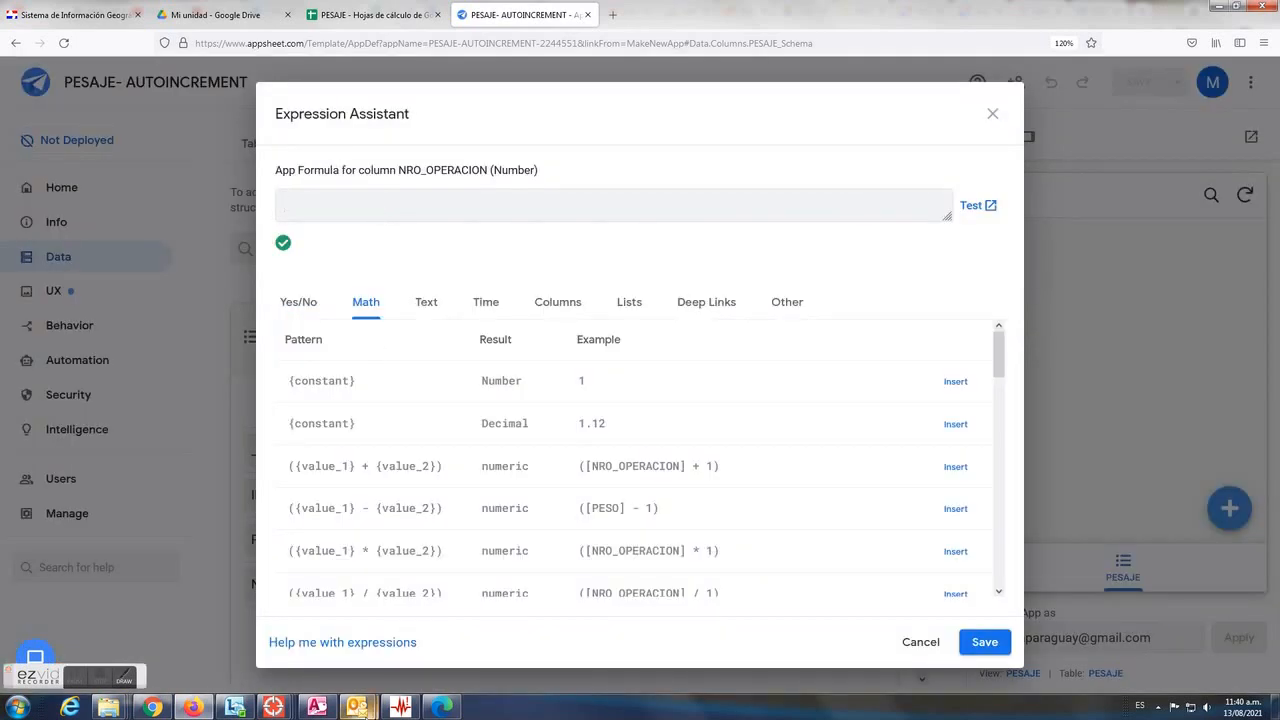
# Switch to the open Outlook message draft, review the auto-increment formula, and copy 1+COUNT(SELECT(PESAJE[NRO_OPERACION], TRUE))
pyautogui.moveTo(357, 707)
pyautogui.click(434, 628)
pyautogui.click(628, 390)
pyautogui.moveTo(14, 200); pyautogui.dragTo(997, 214)
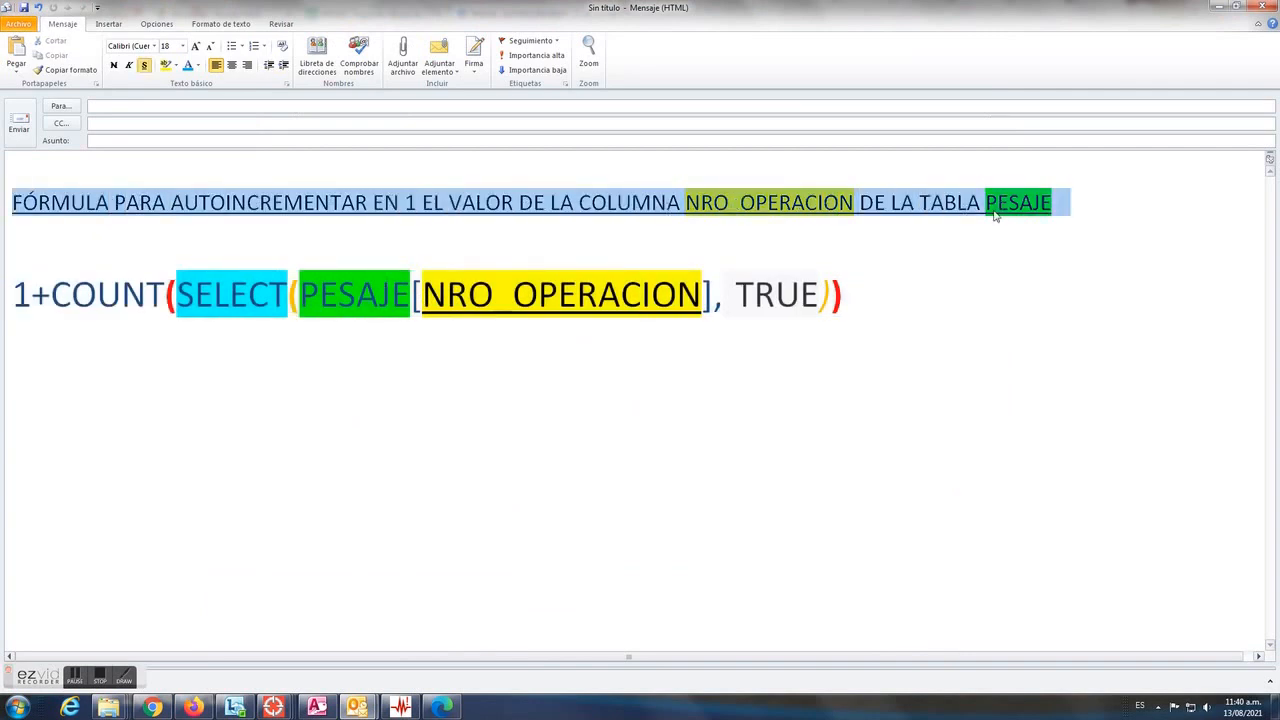
pyautogui.click(888, 246)
pyautogui.moveTo(58, 293); pyautogui.dragTo(288, 293)
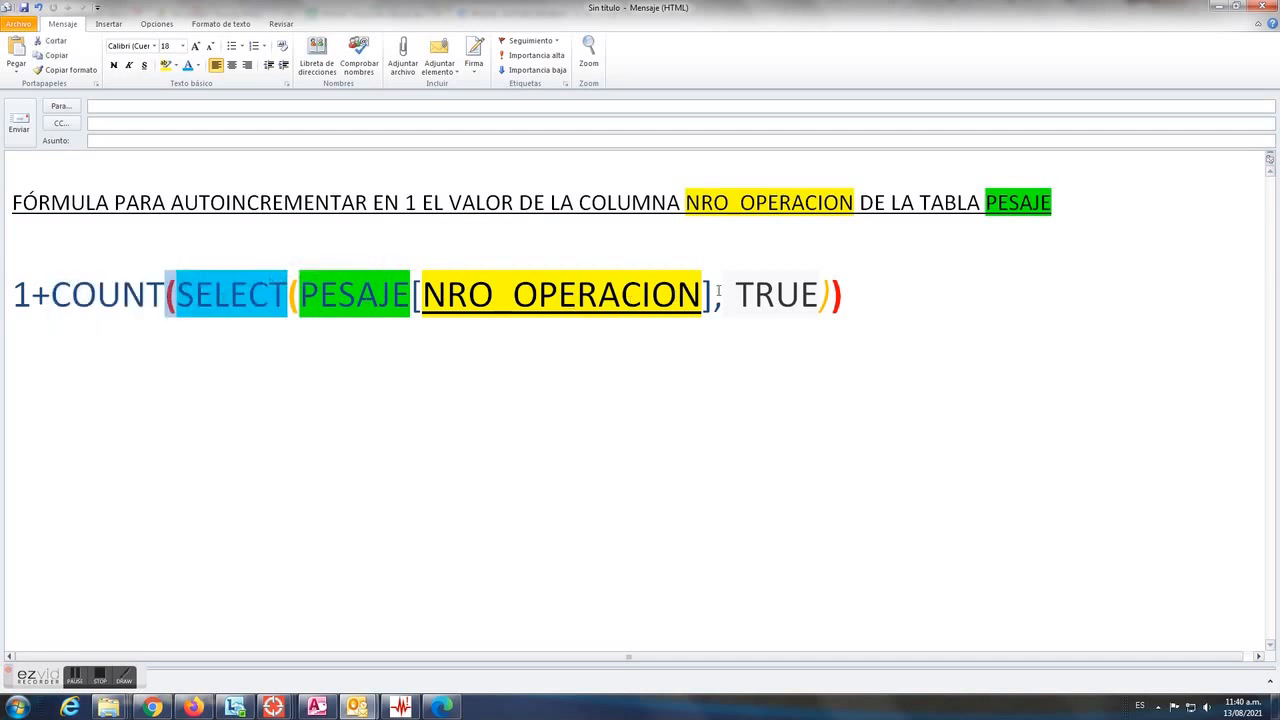
pyautogui.moveTo(842, 300); pyautogui.dragTo(16, 298)
pyautogui.rightClick(44, 288)
pyautogui.click(75, 311)
# Back in AppSheet, paste 1+COUNT(SELECT(PESAJE[NRO_OPERACION], TRUE)) as the app formula of the NRO_OPERACION column and save the app
pyautogui.click(193, 707)
pyautogui.rightClick(374, 207)
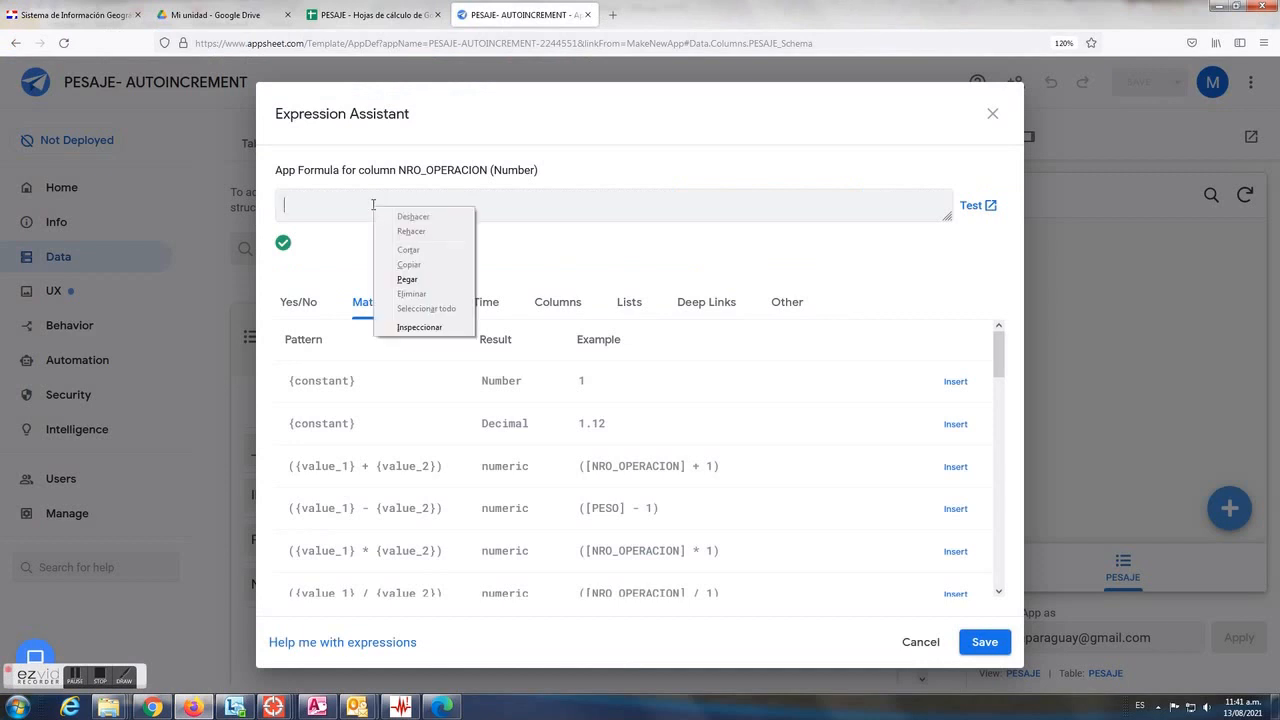
pyautogui.click(407, 280)
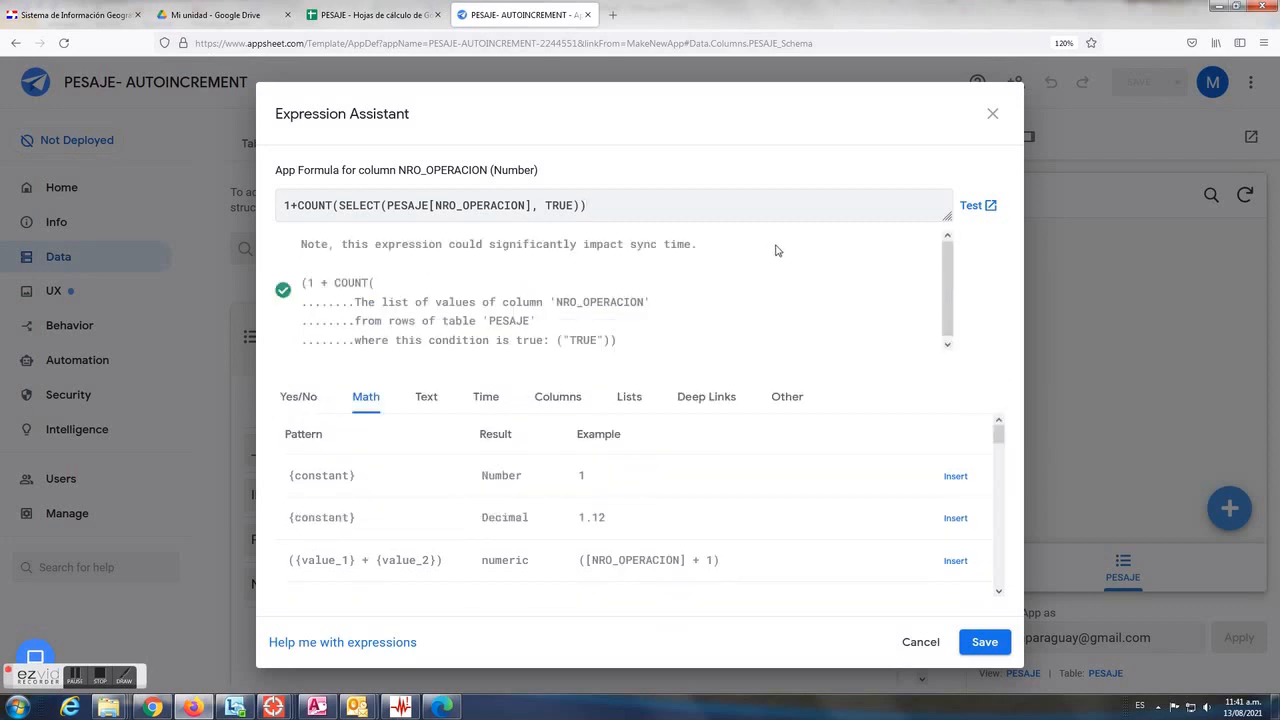
pyautogui.click(980, 641)
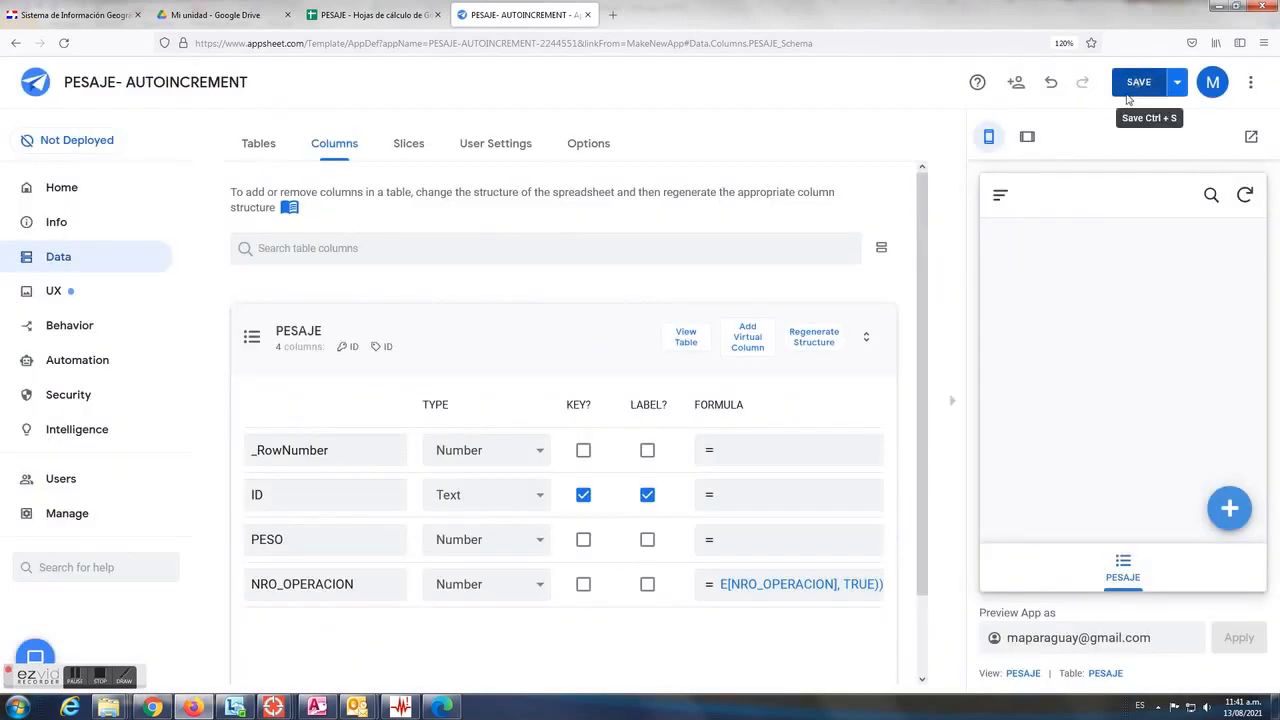
pyautogui.click(1138, 82)
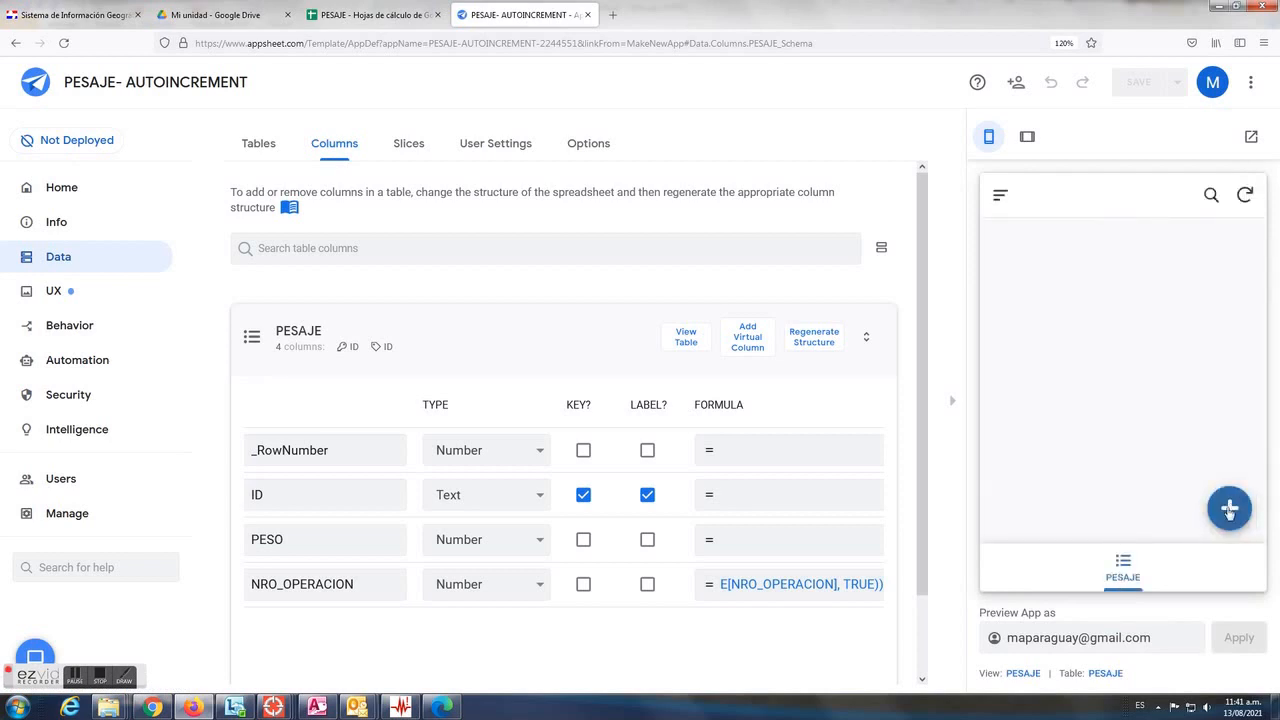
# Add two records in the app preview, one with a PESO of 15 and one with a PESO of 37
pyautogui.click(1223, 511)
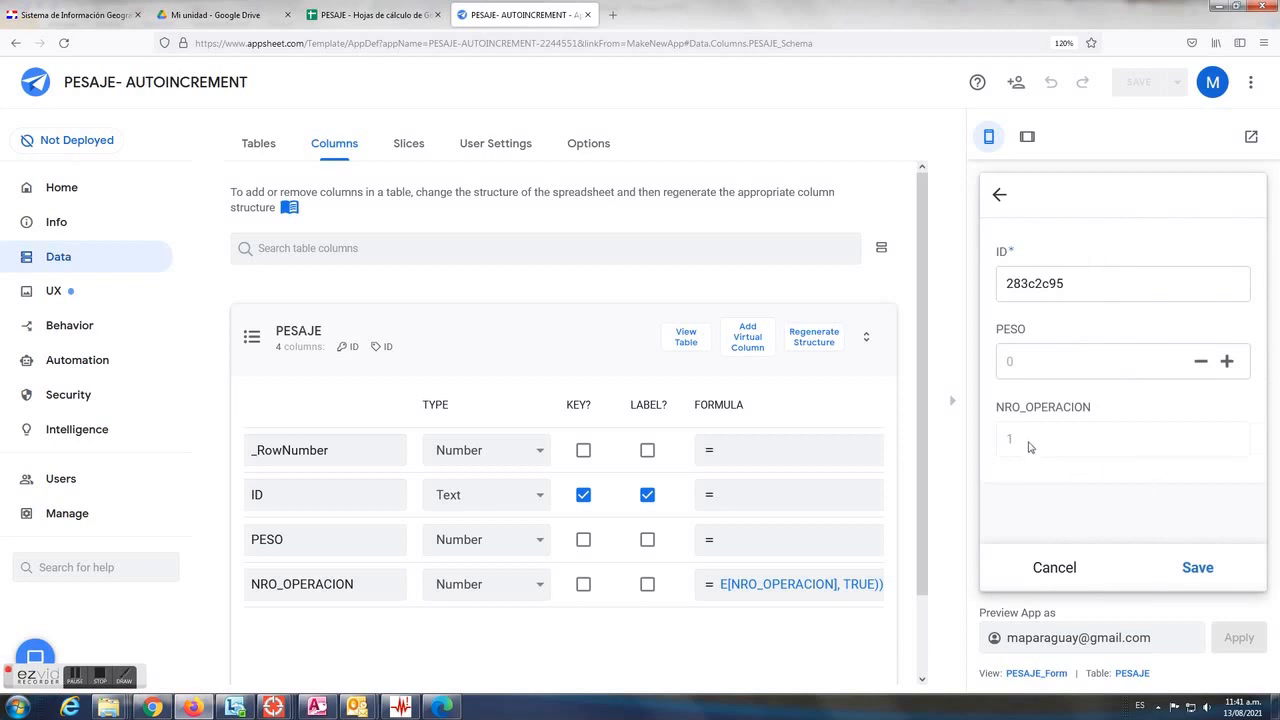
pyautogui.click(1034, 355)
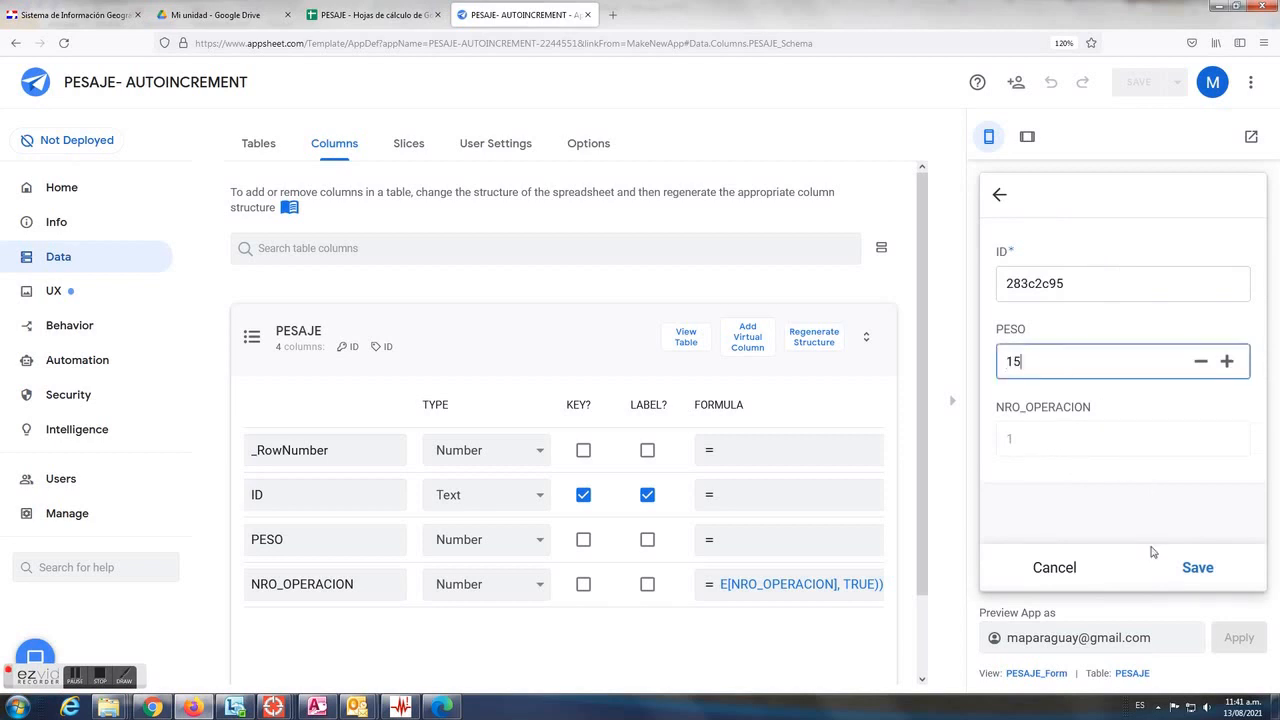
pyautogui.click(1195, 567)
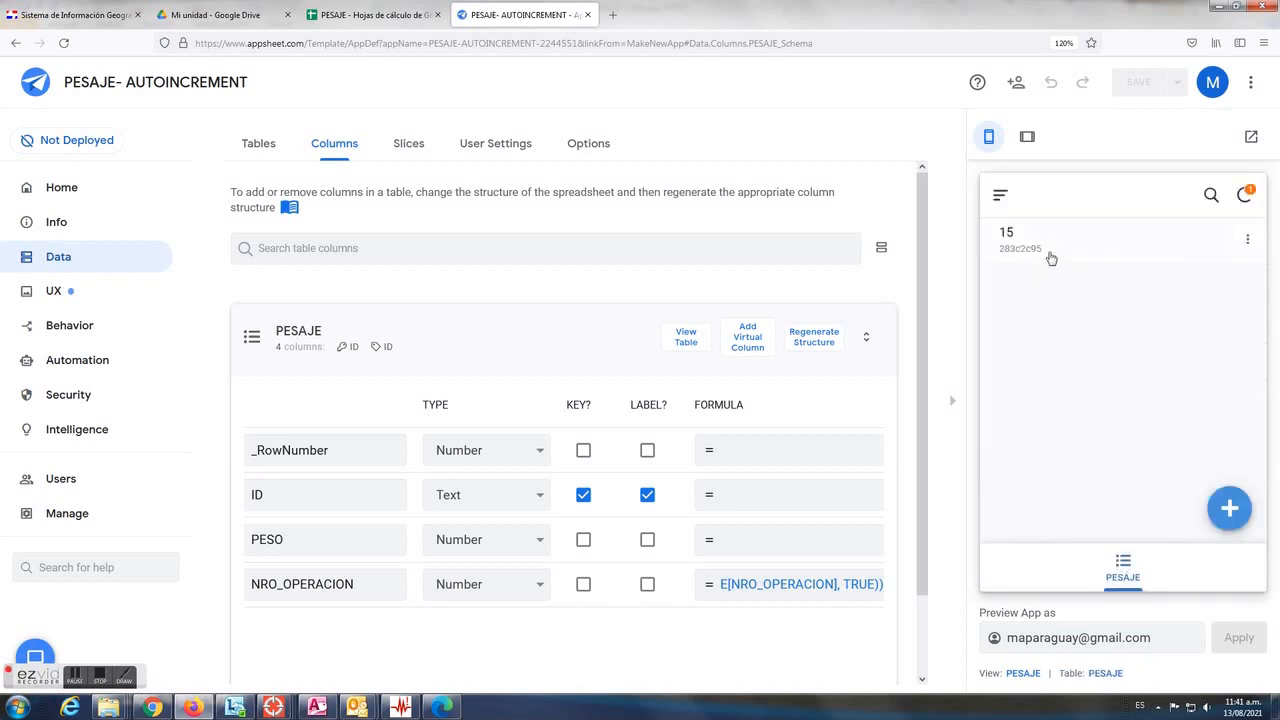
pyautogui.click(1229, 508)
pyautogui.click(1067, 366)
pyautogui.write('37')
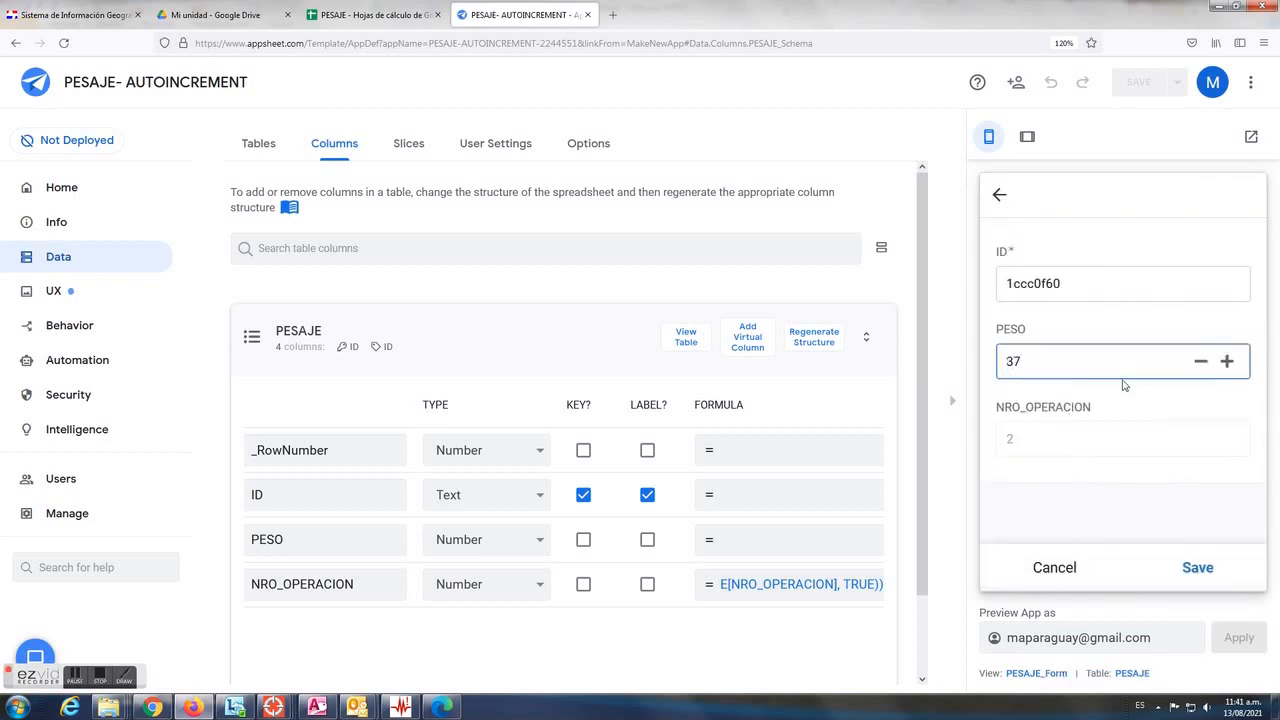
pyautogui.click(1197, 567)
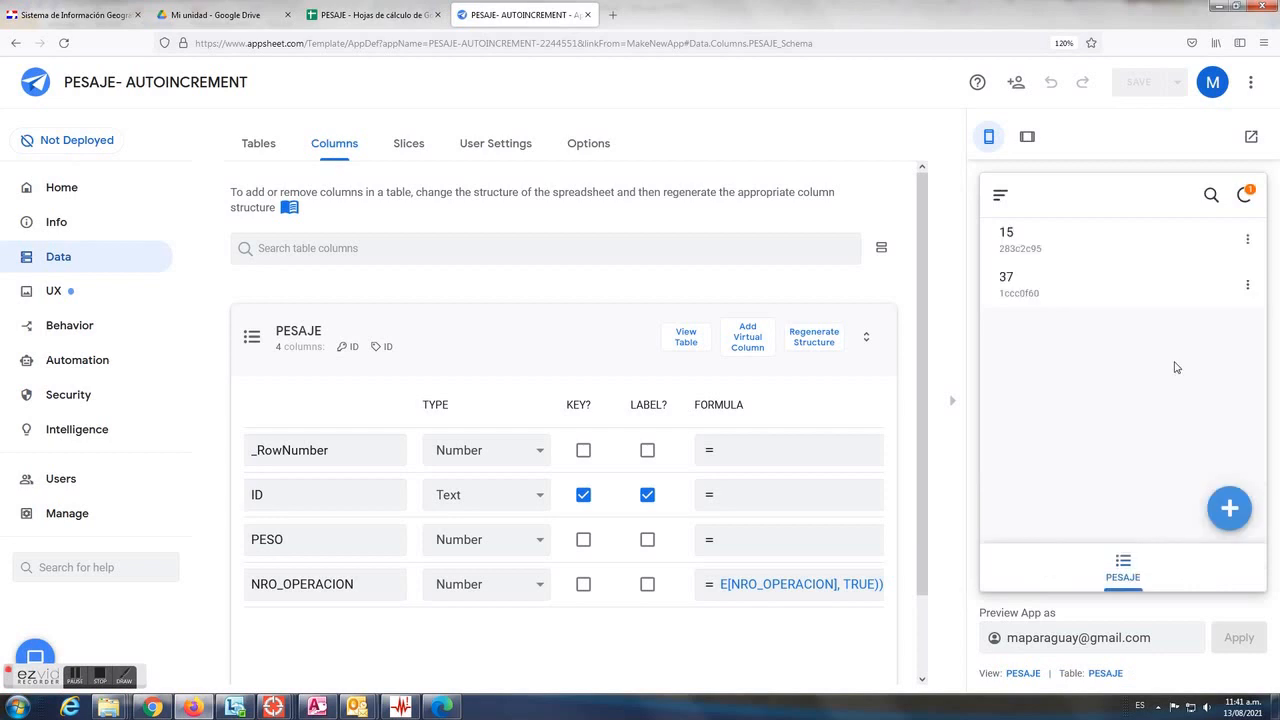
# Check in the PESAJE spreadsheet that the two new records and their NRO_OPERACION values have synced
pyautogui.click(372, 17)
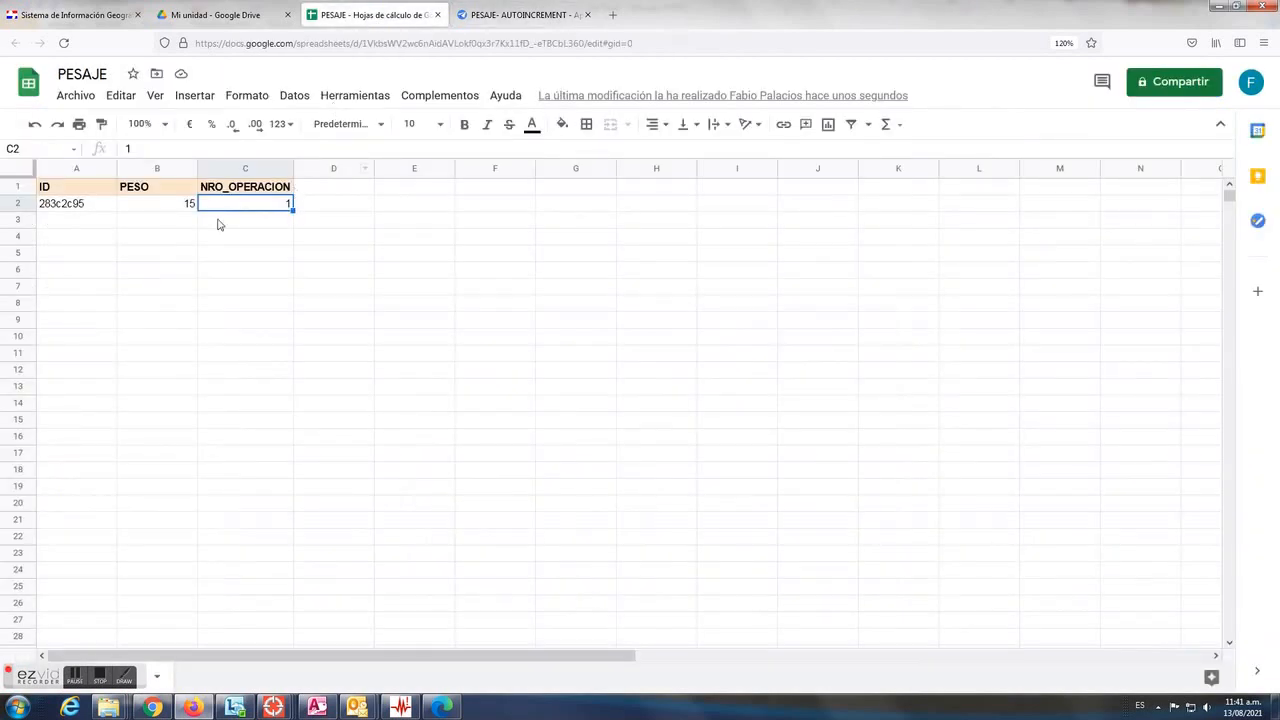
pyautogui.click(97, 225)
pyautogui.click(146, 222)
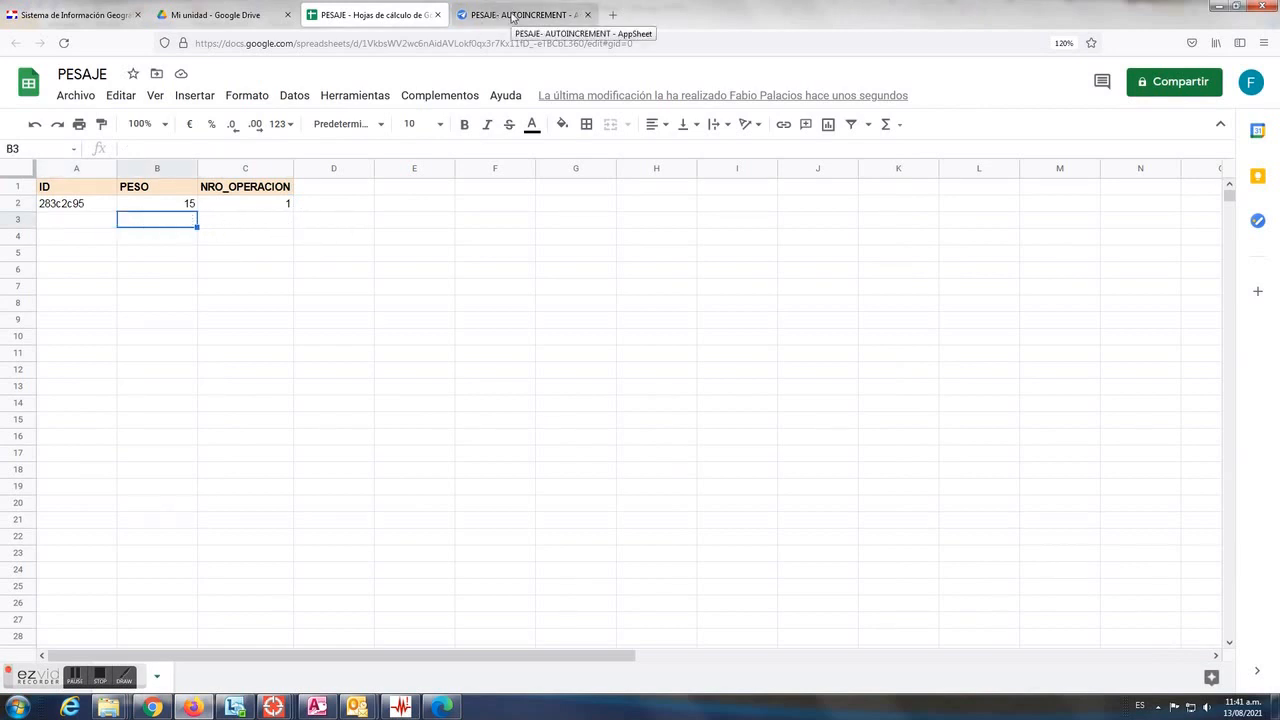
pyautogui.click(512, 16)
pyautogui.hotkey('ctrl', 'shift', 'Tab')
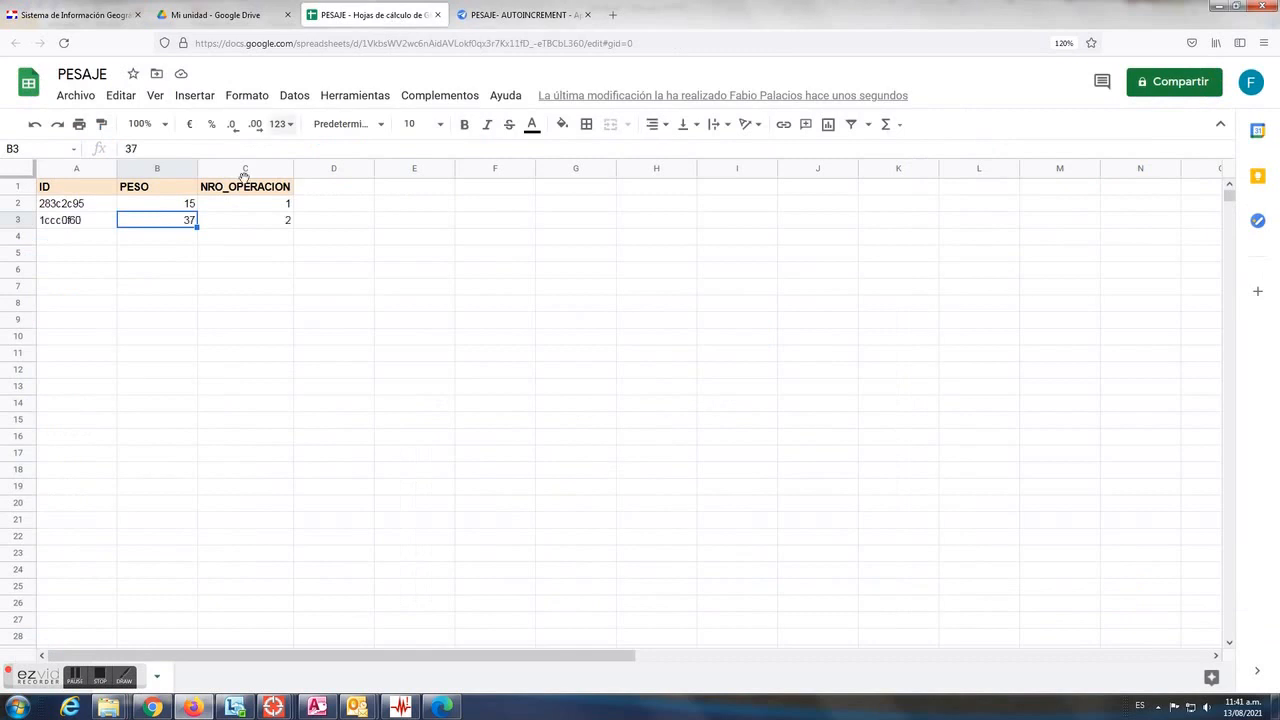
# Return to AppSheet and add a third record with a PESO of 55 in the app preview
pyautogui.hotkey('ctrl', 'Tab')
pyautogui.click(1229, 508)
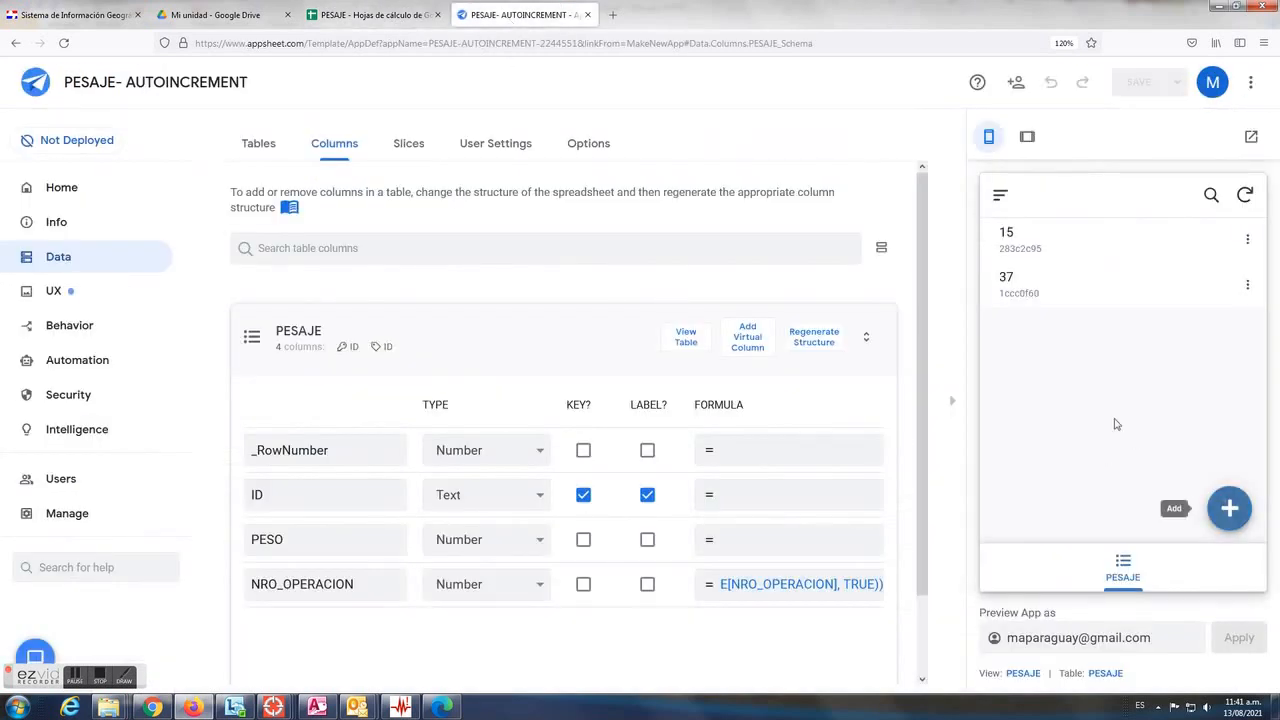
pyautogui.click(1026, 352)
pyautogui.write('55')
pyautogui.click(1205, 572)
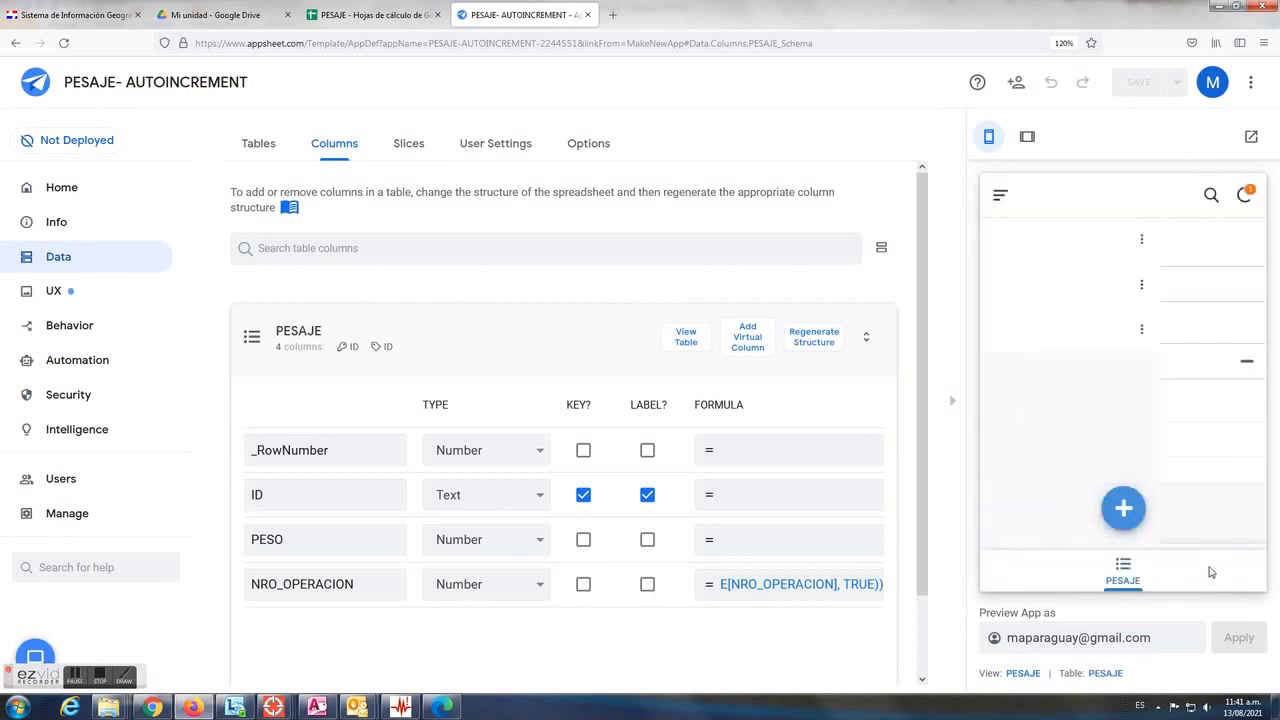
# Check the third record's NRO_OPERACION in the PESAJE spreadsheet, then return to the AppSheet editor
pyautogui.click(358, 17)
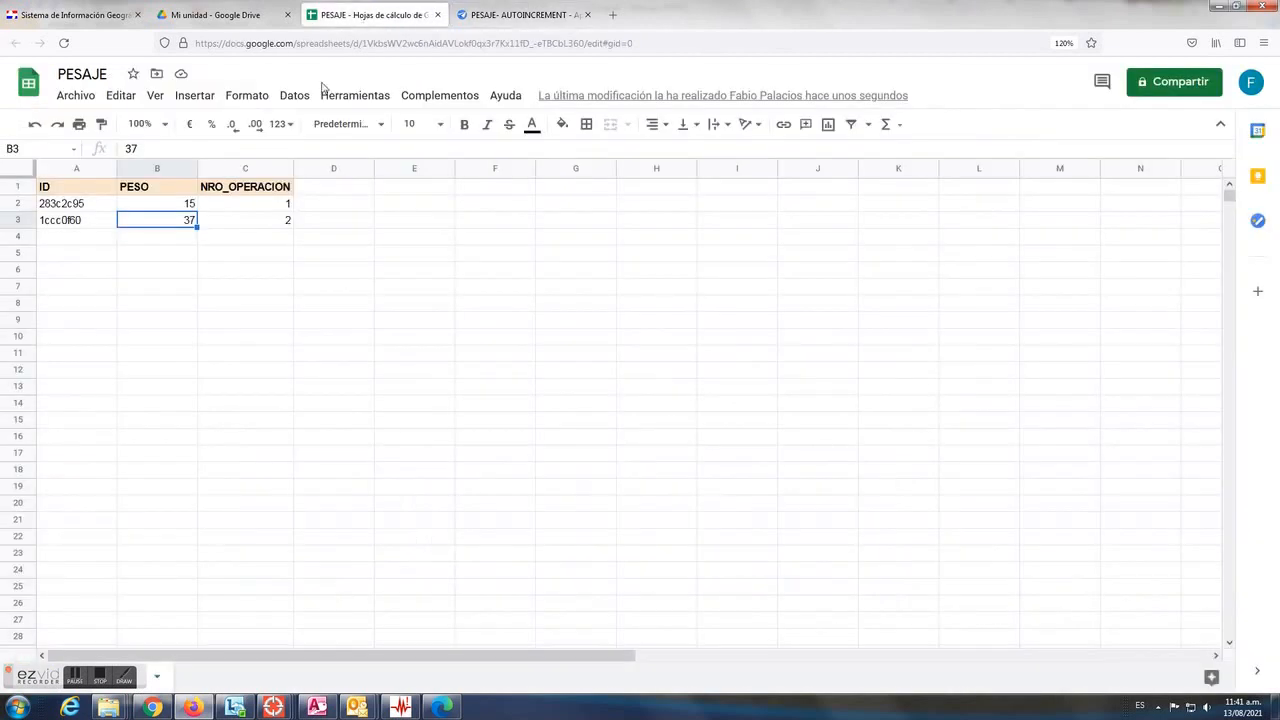
pyautogui.click(169, 242)
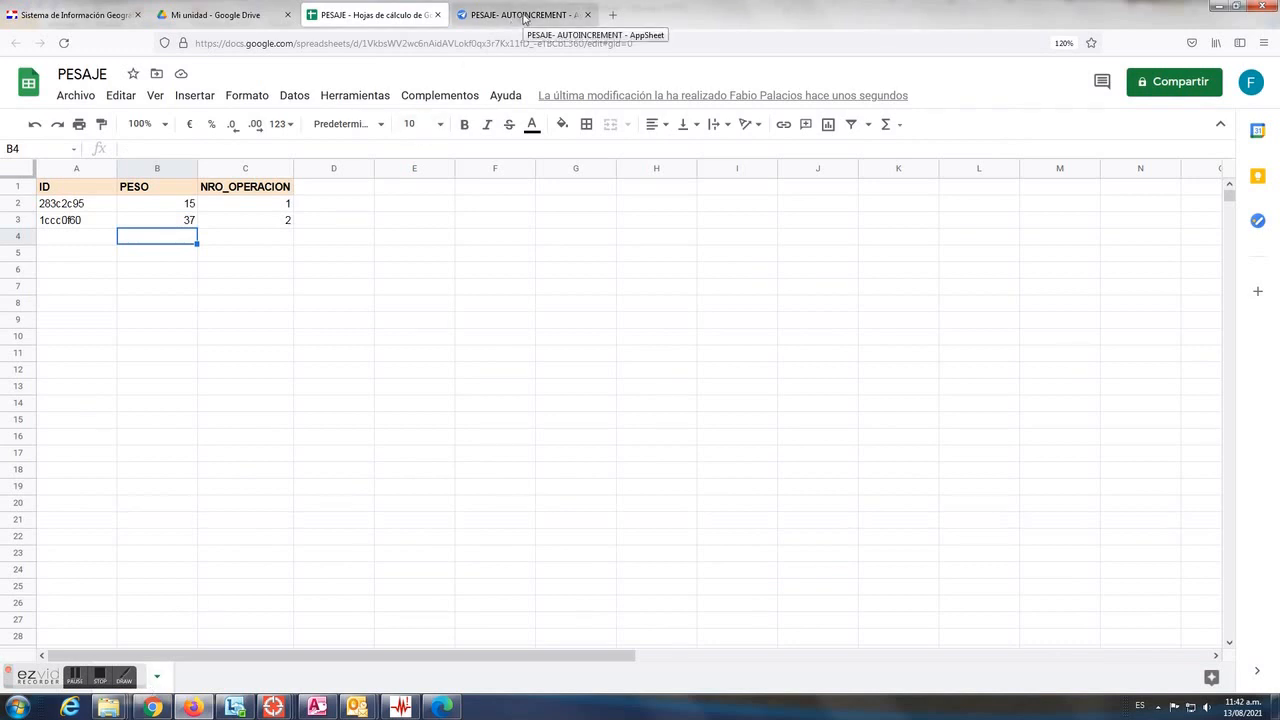
pyautogui.click(257, 246)
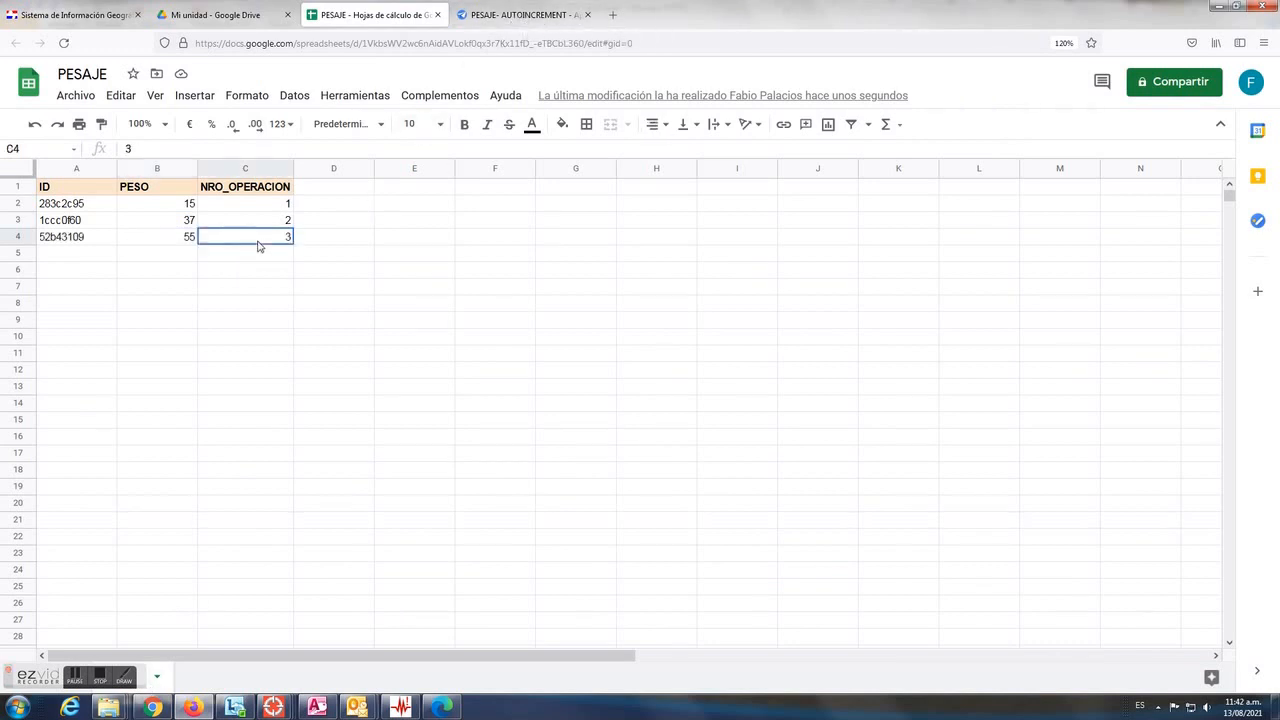
pyautogui.click(505, 18)
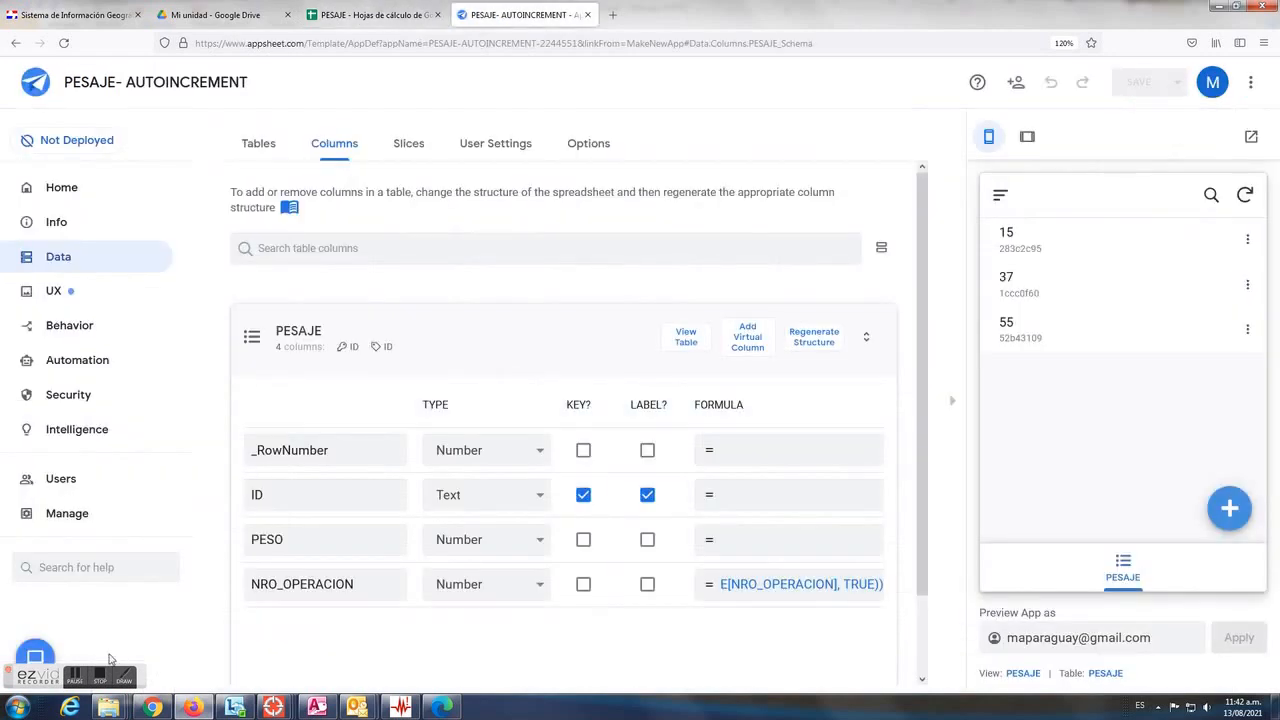
# Change the PESAJE view's type to table and sort its rows by NRO_OPERACION in ascending order
pyautogui.click(54, 290)
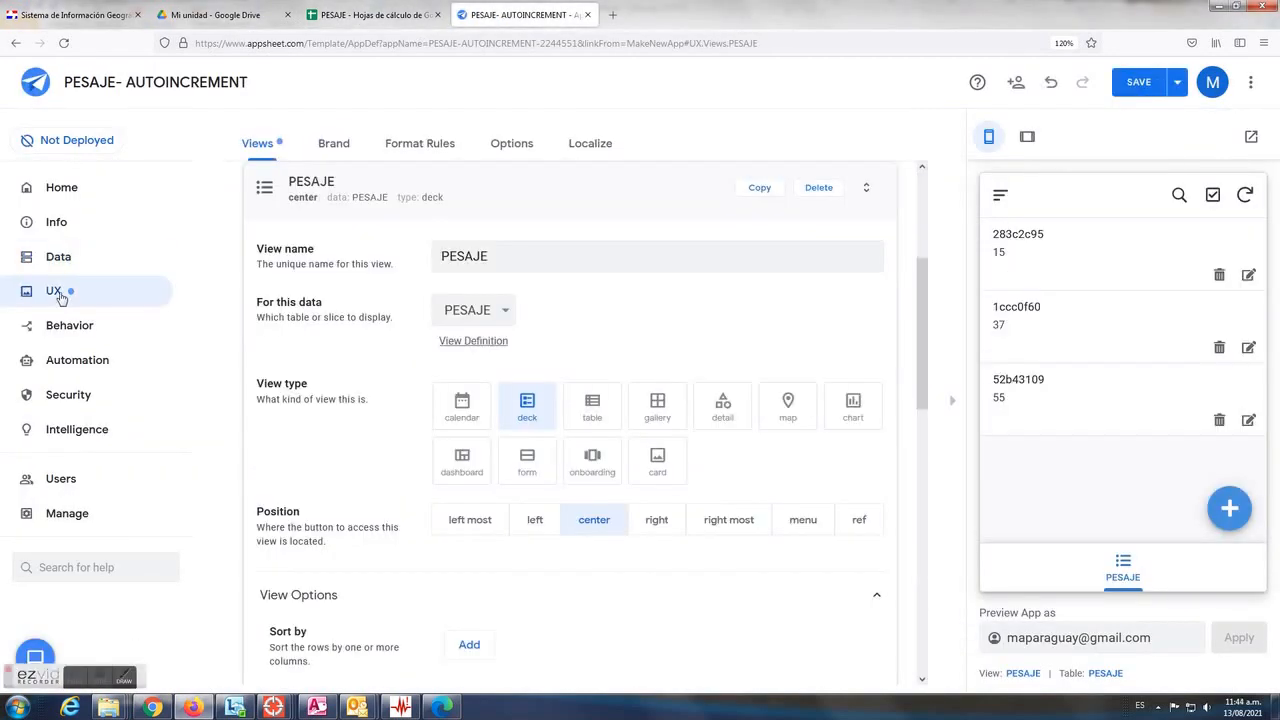
pyautogui.click(594, 412)
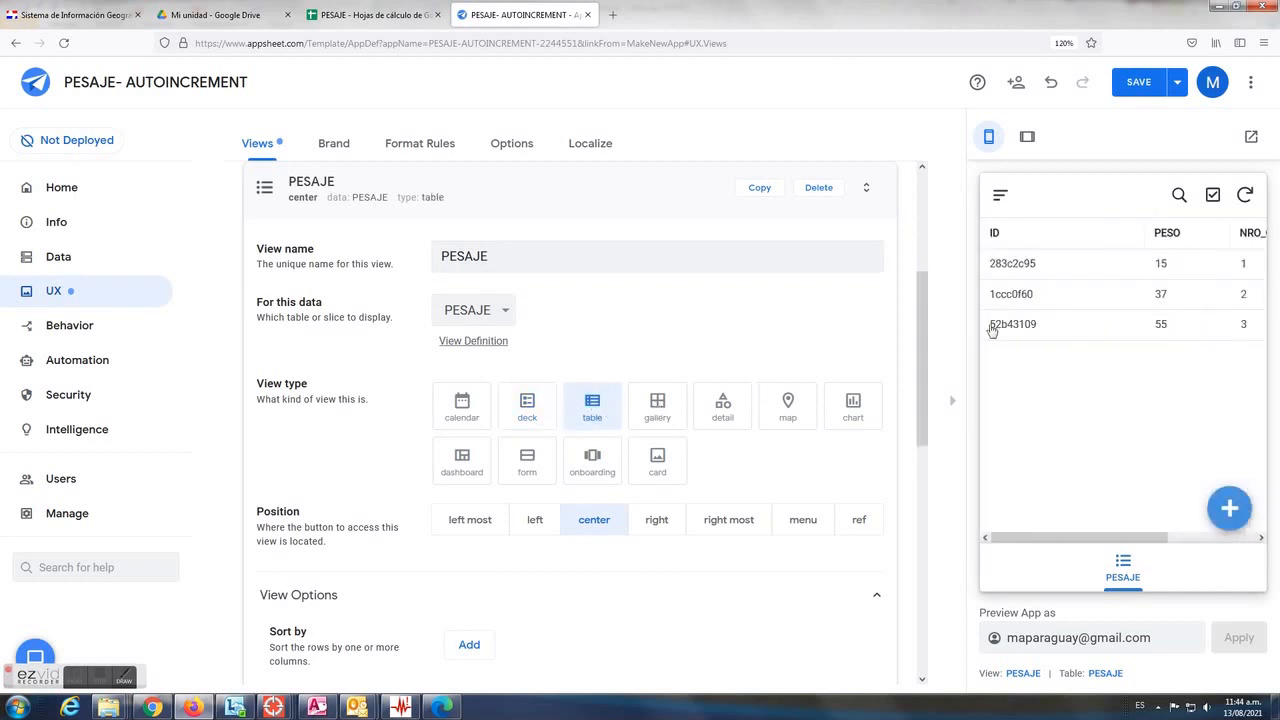
pyautogui.scroll(-2, 600, 400)
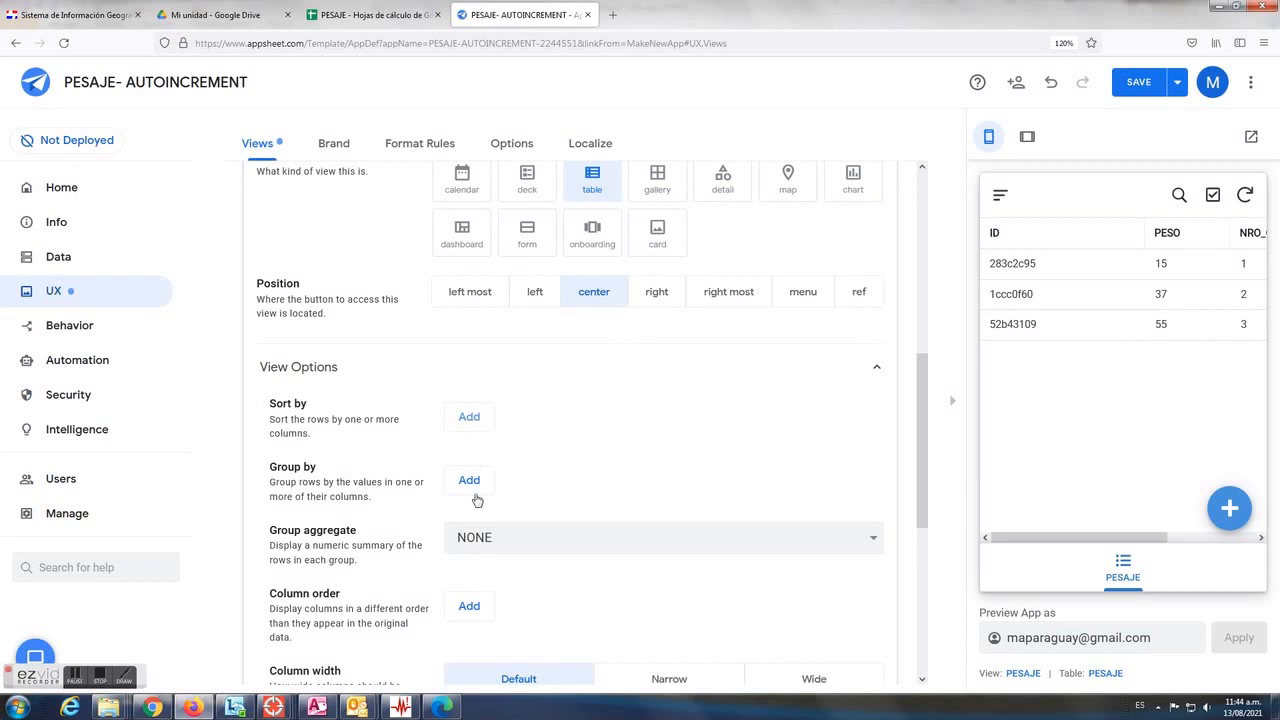
pyautogui.click(470, 418)
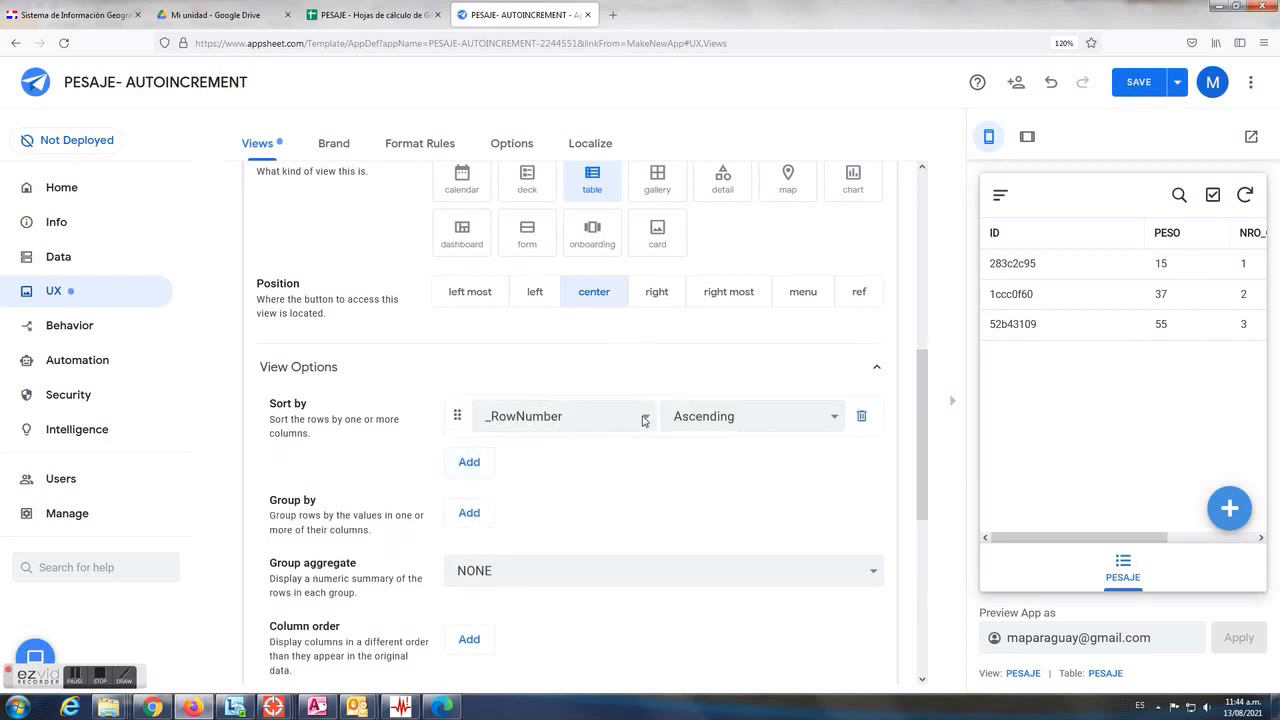
pyautogui.click(645, 420)
pyautogui.click(600, 511)
# Set the PESAJE view's column order to NRO_OPERACION followed by PESO
pyautogui.scroll(-2, 519, 480)
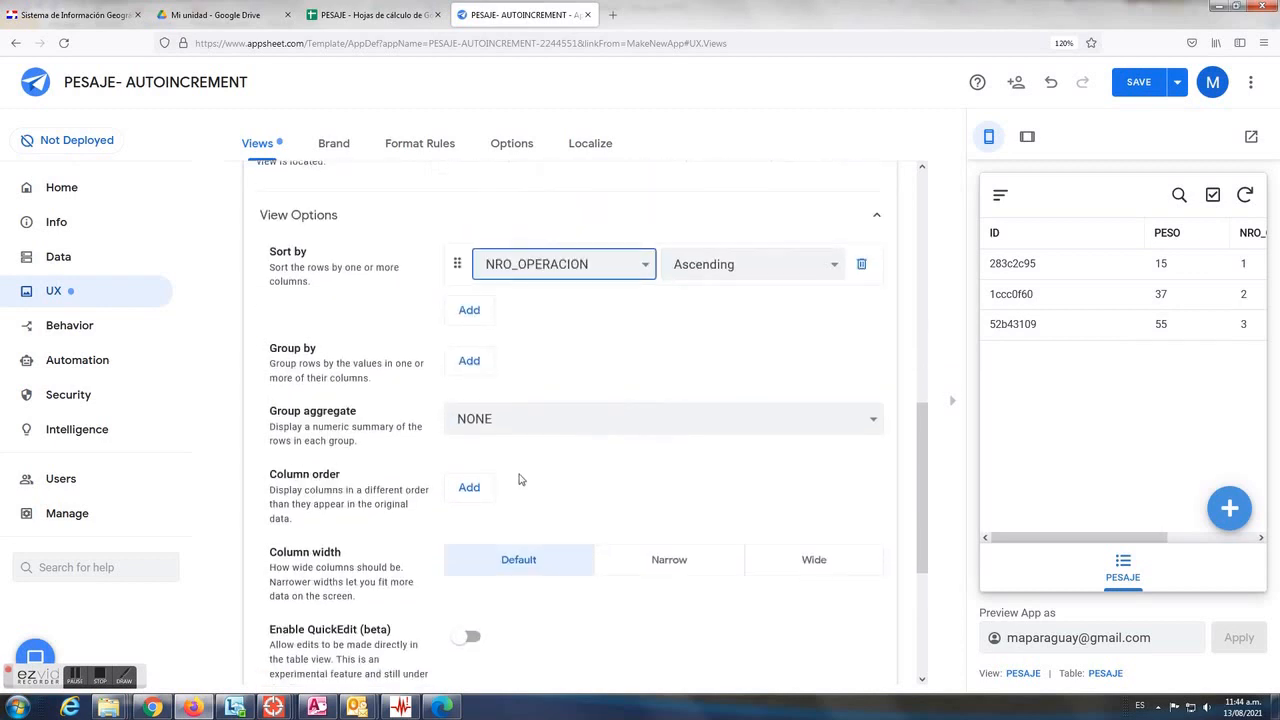
pyautogui.click(474, 489)
pyautogui.click(831, 489)
pyautogui.click(554, 603)
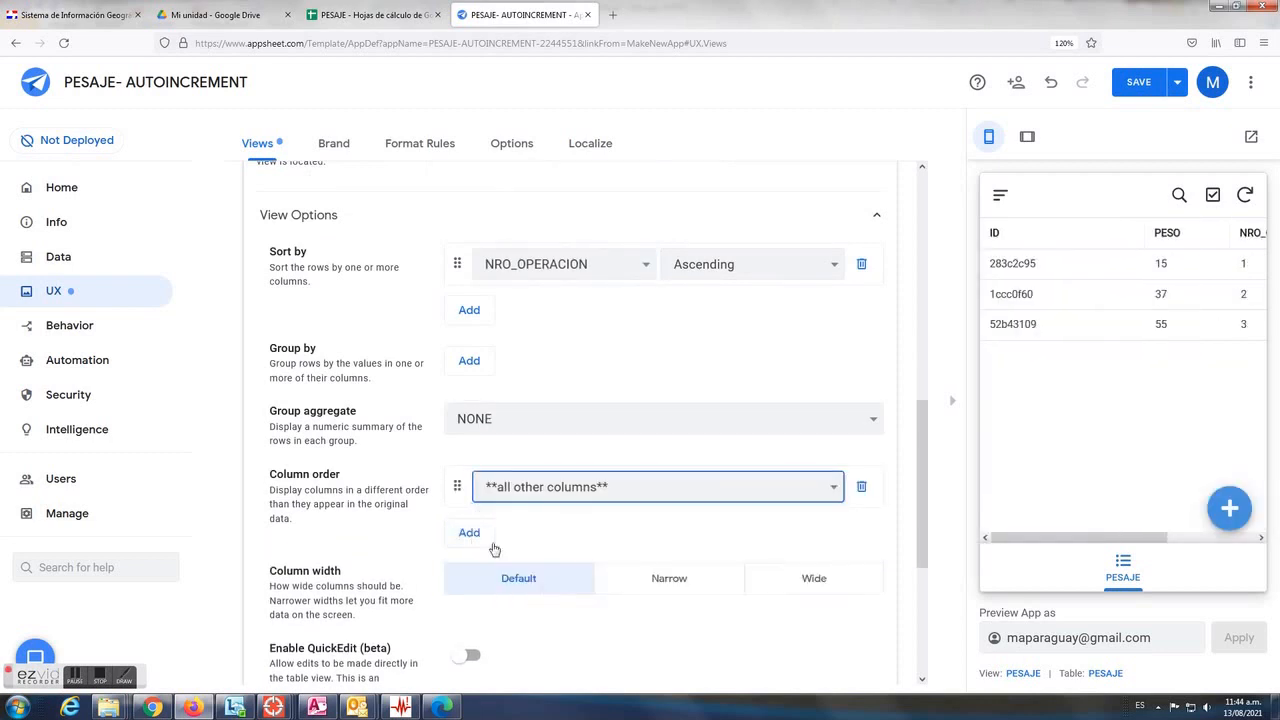
pyautogui.click(476, 535)
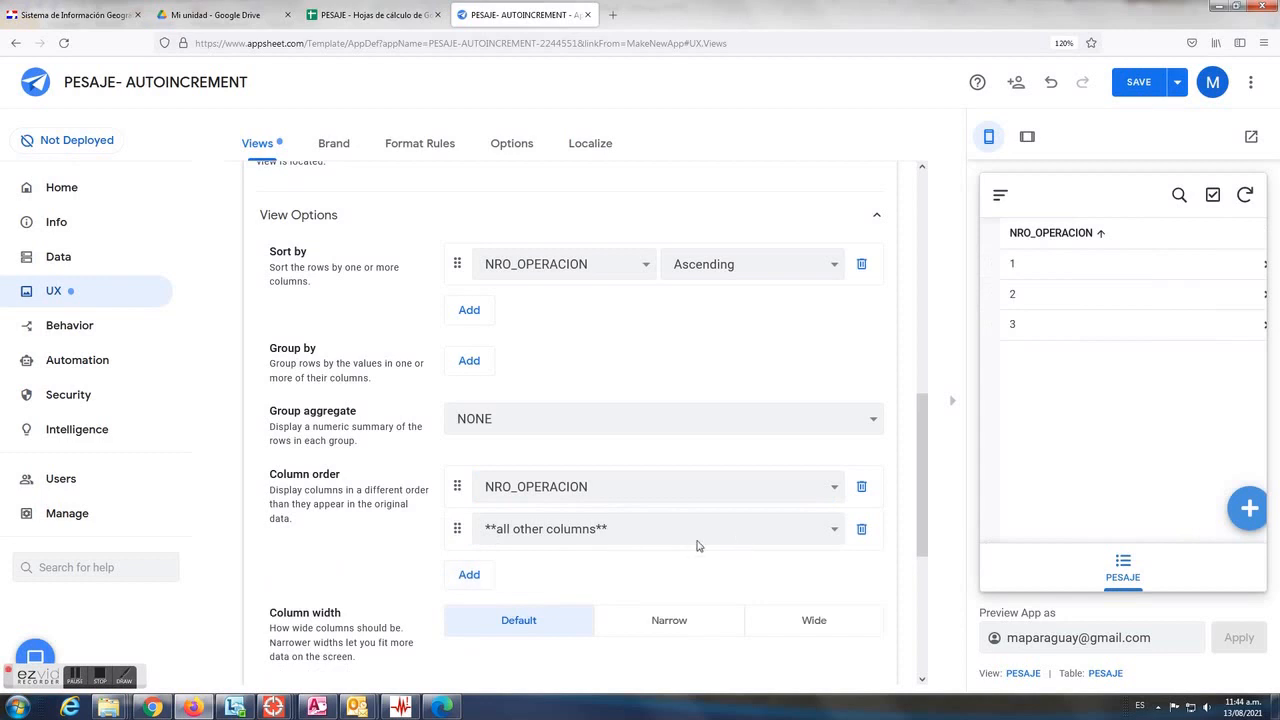
pyautogui.click(698, 543)
pyautogui.click(527, 621)
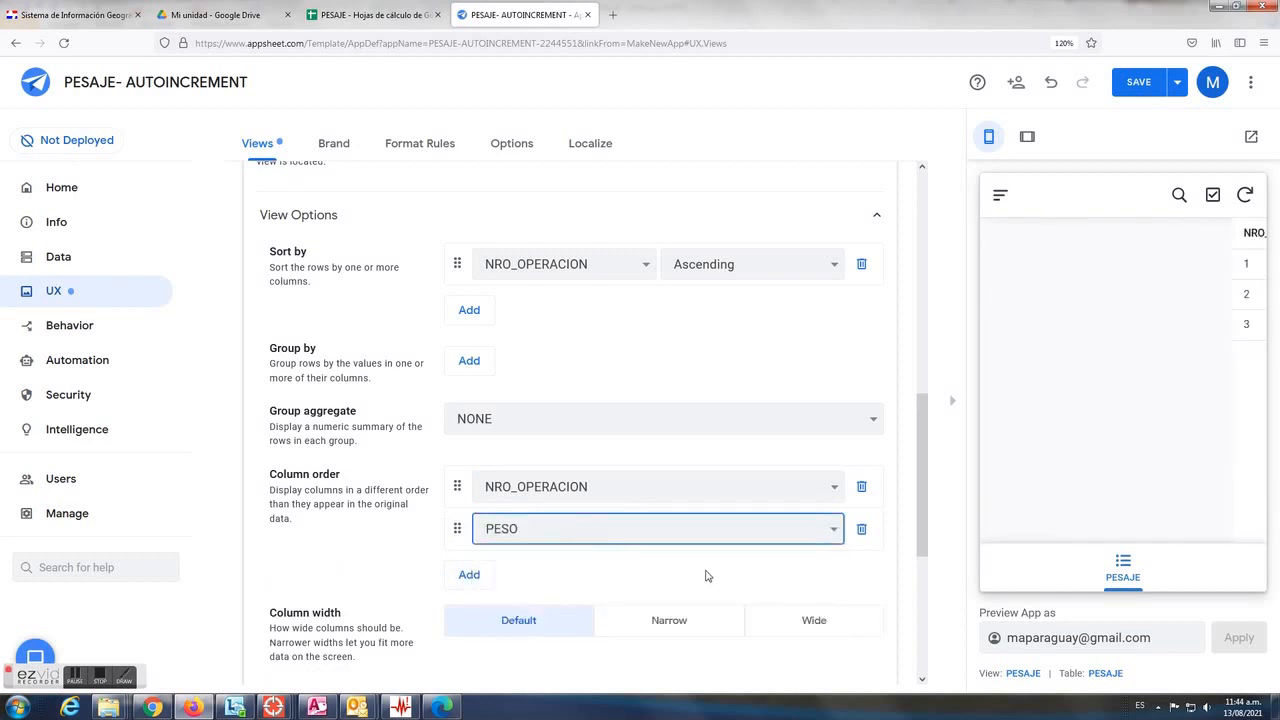
# Set the PESAJE view's column width to Narrow and save the app
pyautogui.scroll(-1, 731, 523)
pyautogui.click(674, 551)
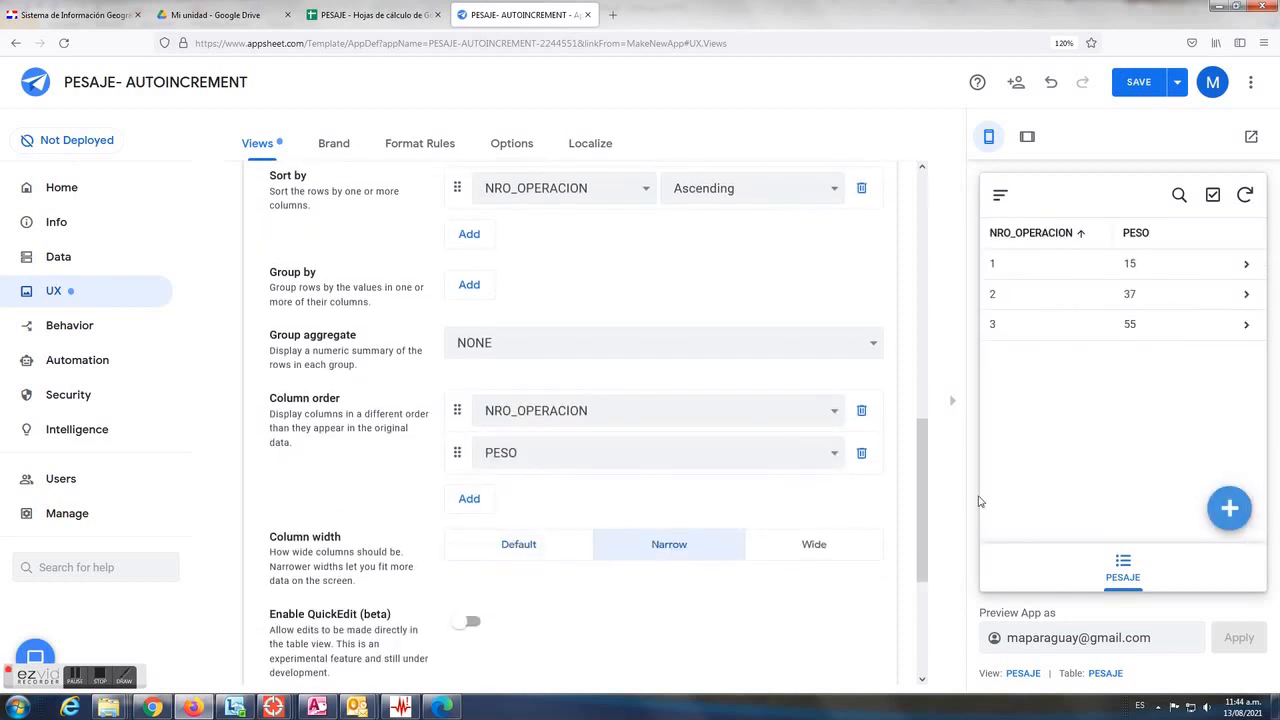
pyautogui.click(1137, 82)
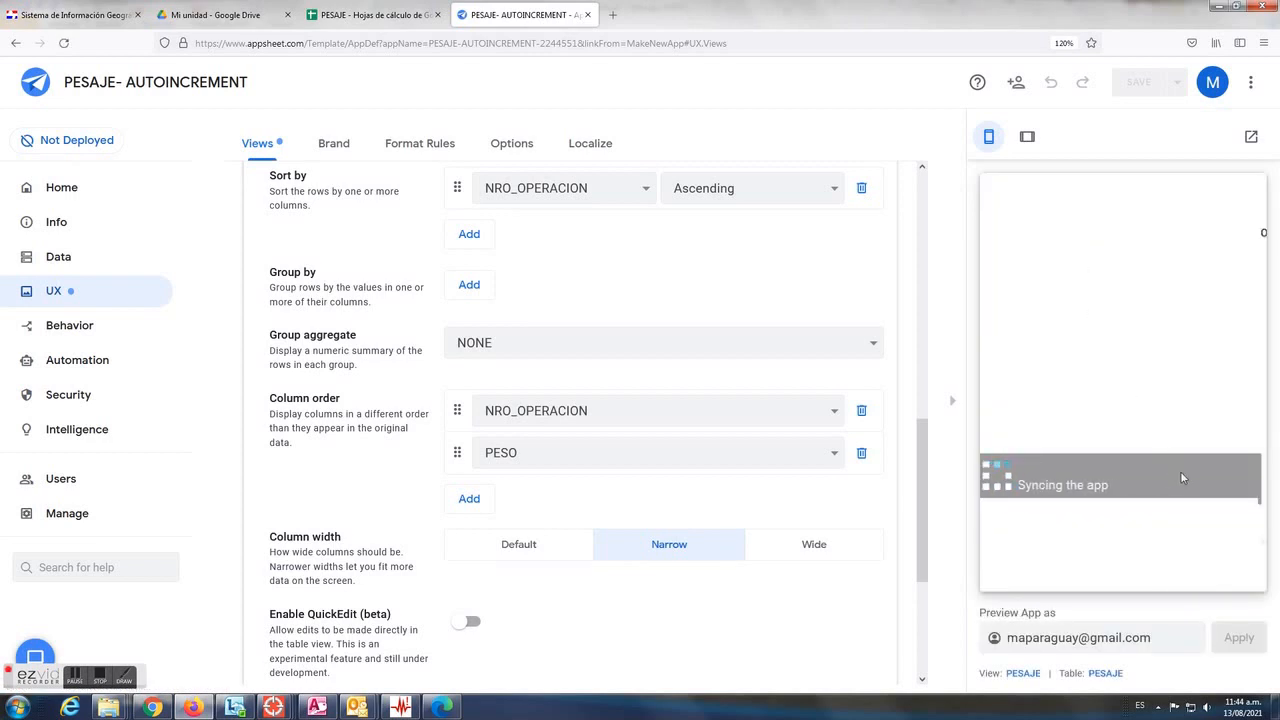
# Add a record with a PESO of 77 in the app preview, sync it, and reopen the PESAJE view
pyautogui.click(1229, 508)
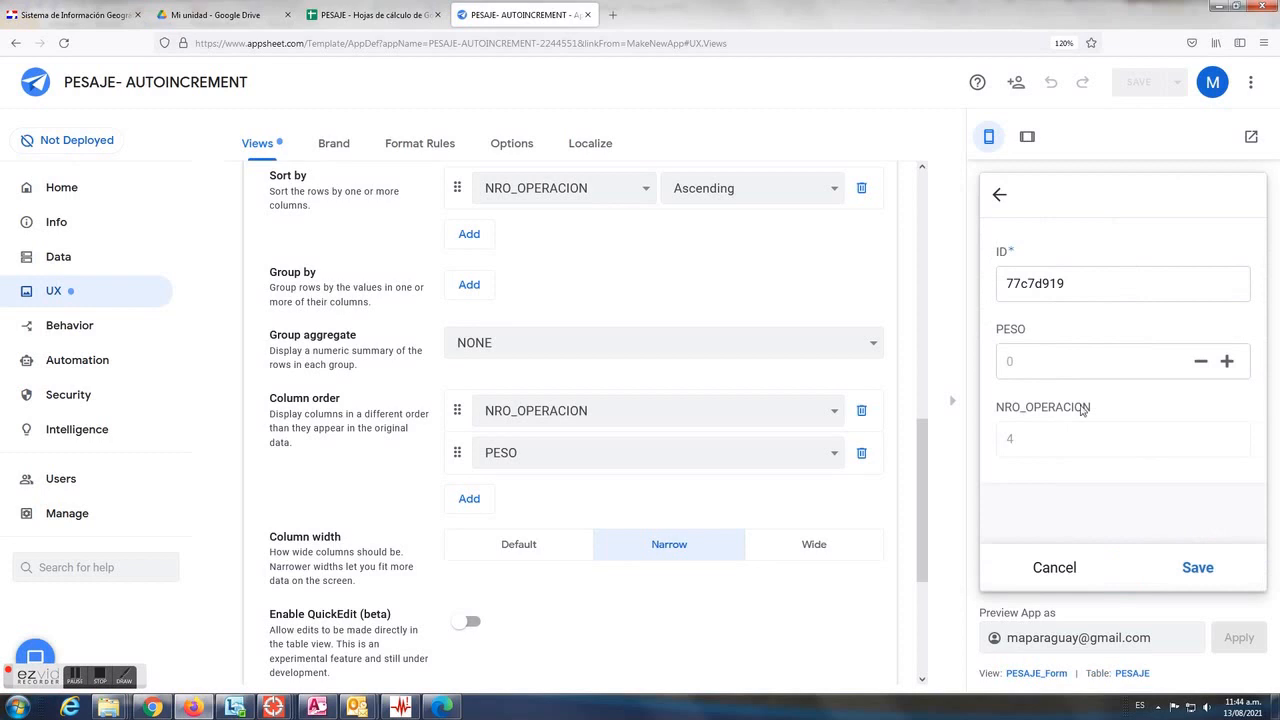
pyautogui.click(1058, 366)
pyautogui.write('77')
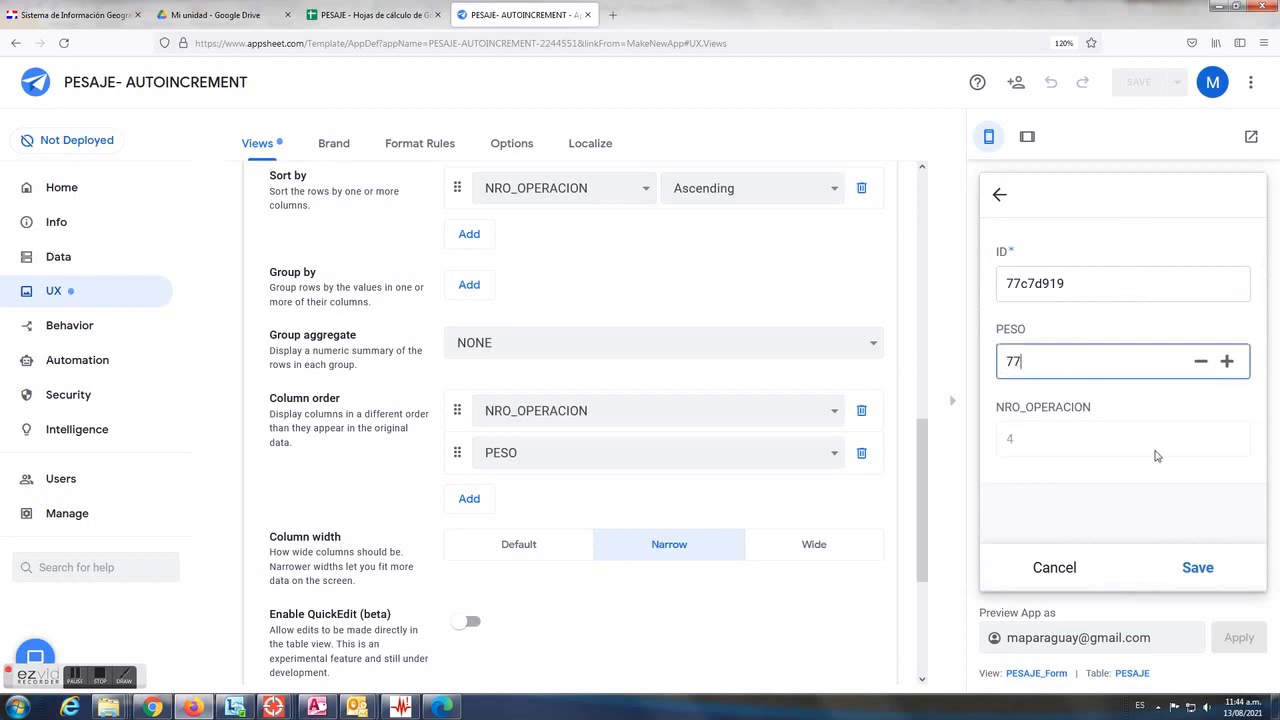
pyautogui.click(1197, 568)
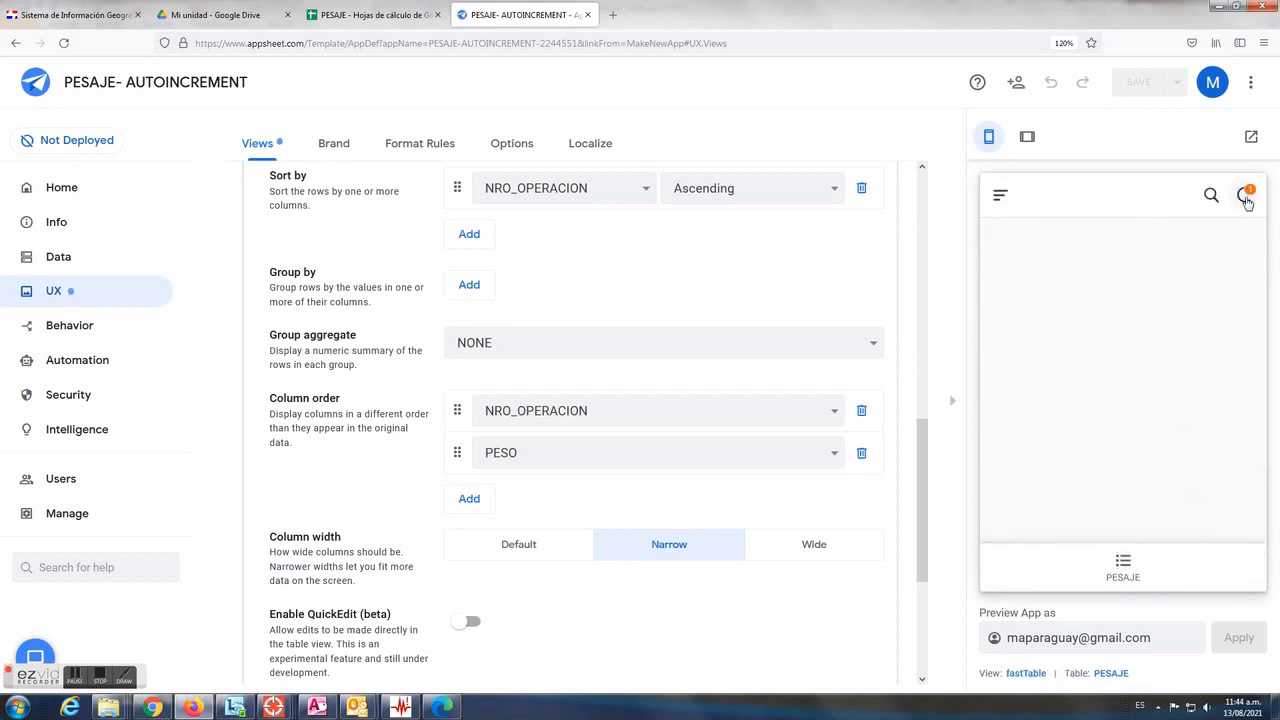
pyautogui.click(1246, 197)
pyautogui.click(1124, 574)
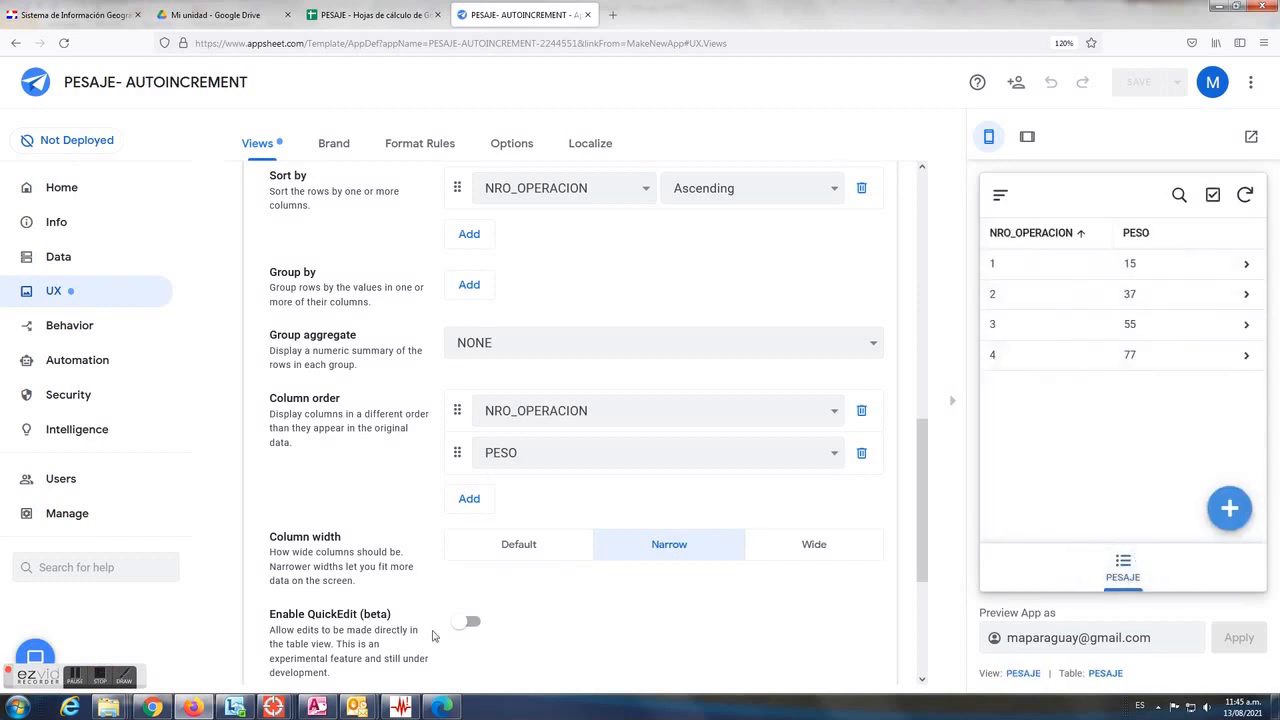